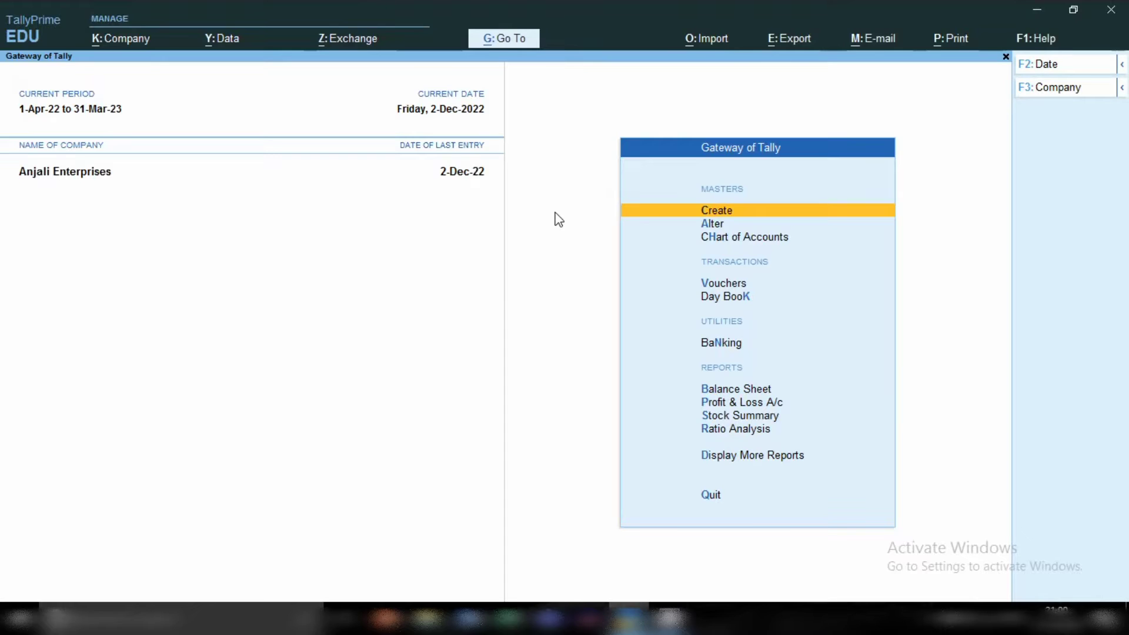
Start a new ledger named with the employee's first name followed by "Salary A/c".
click(710, 212)
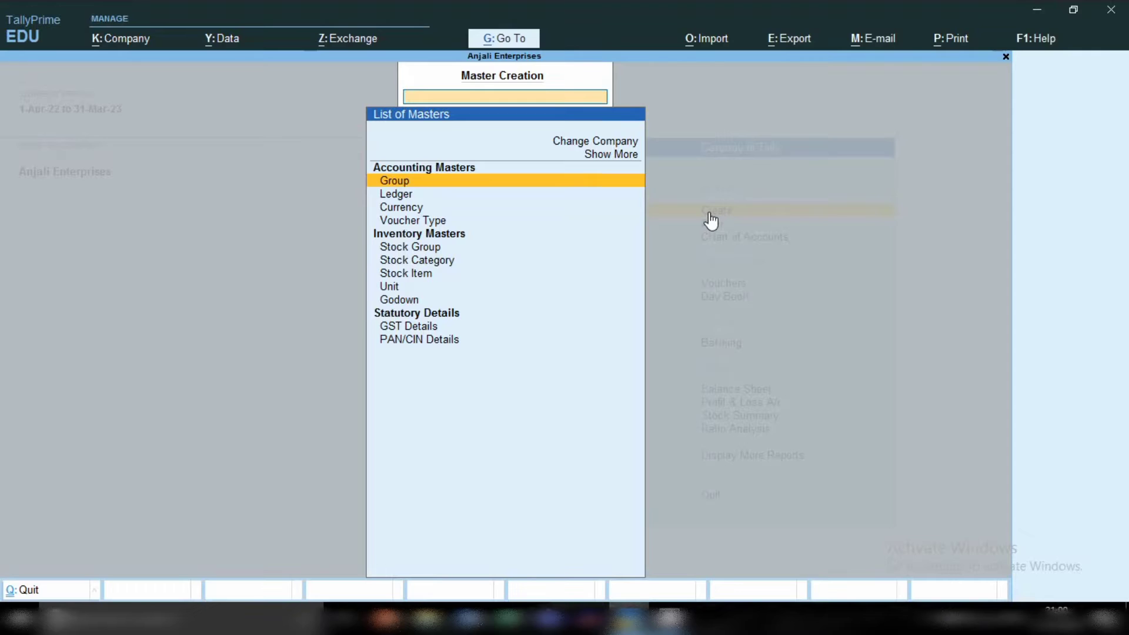
key(Down)
key(Return)
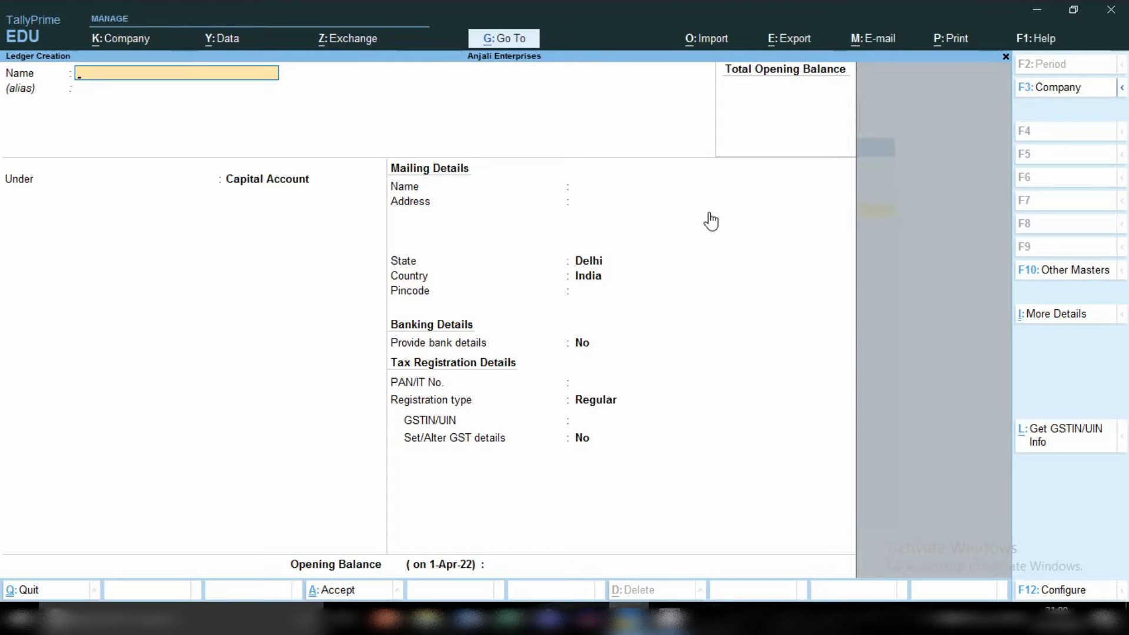
text(Shiv Salary a/c)
key(Return)
key(Return)
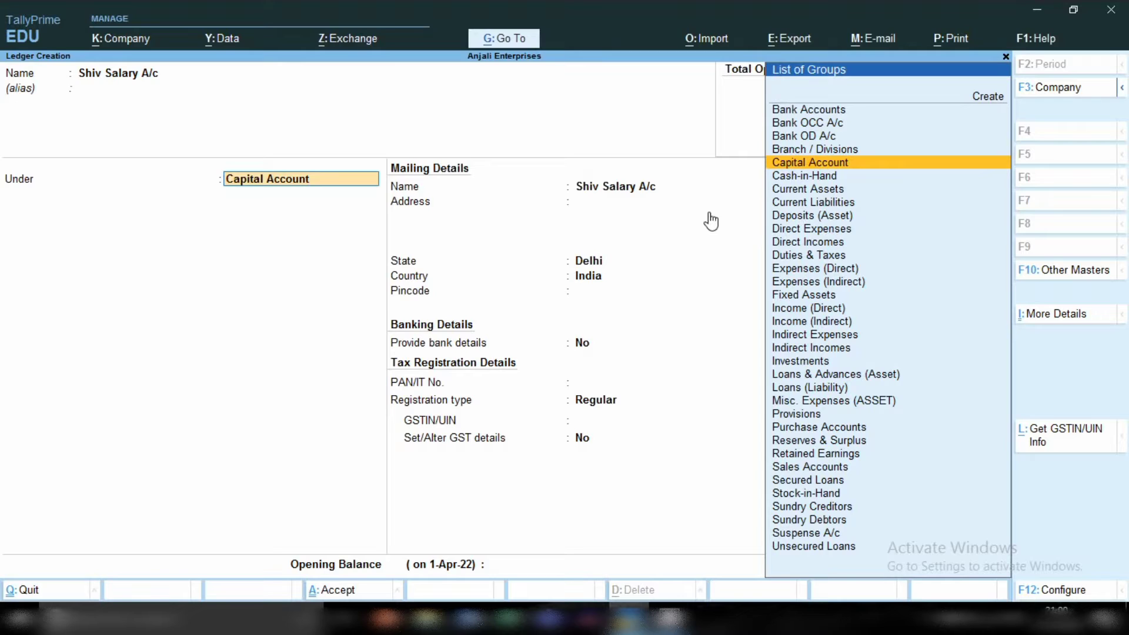
Place the employee's salary ledger under the Indirect Expenses group.
text(In)
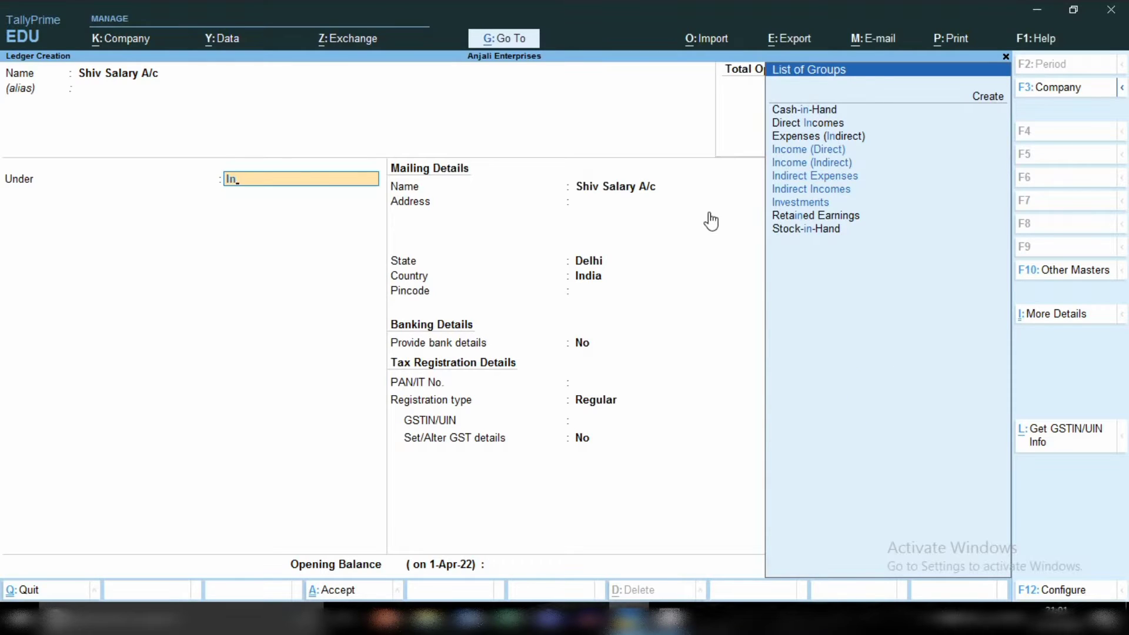
key(Down)
key(Down)
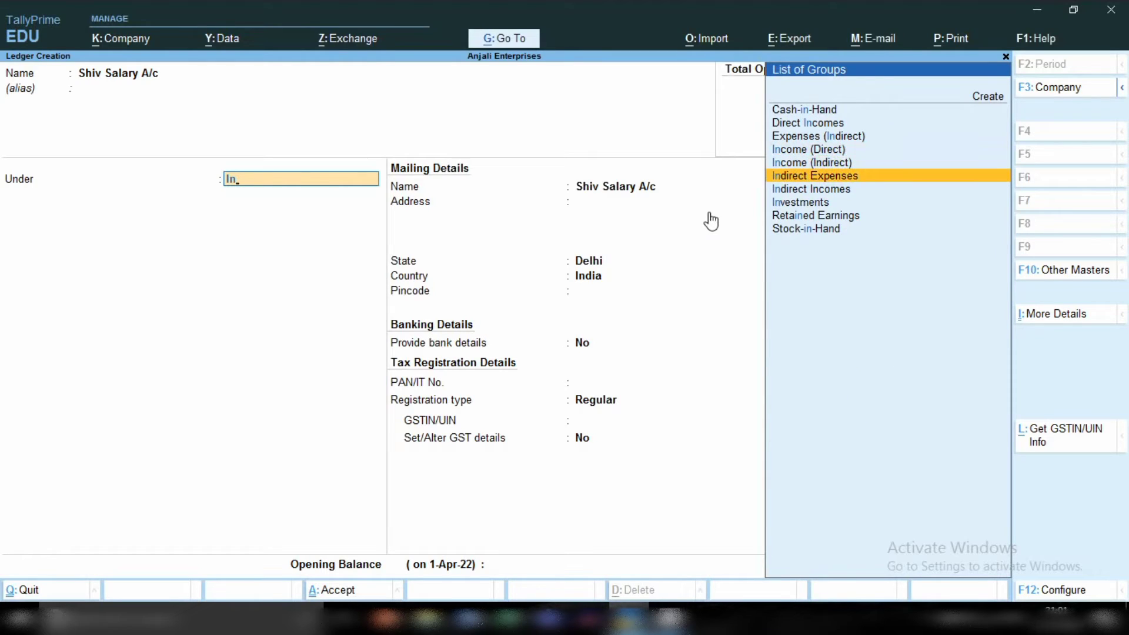
key(Return)
Set GST applicability to Not Applicable for the salary ledger and save it with the remaining defaults.
key(Return)
key(Return)
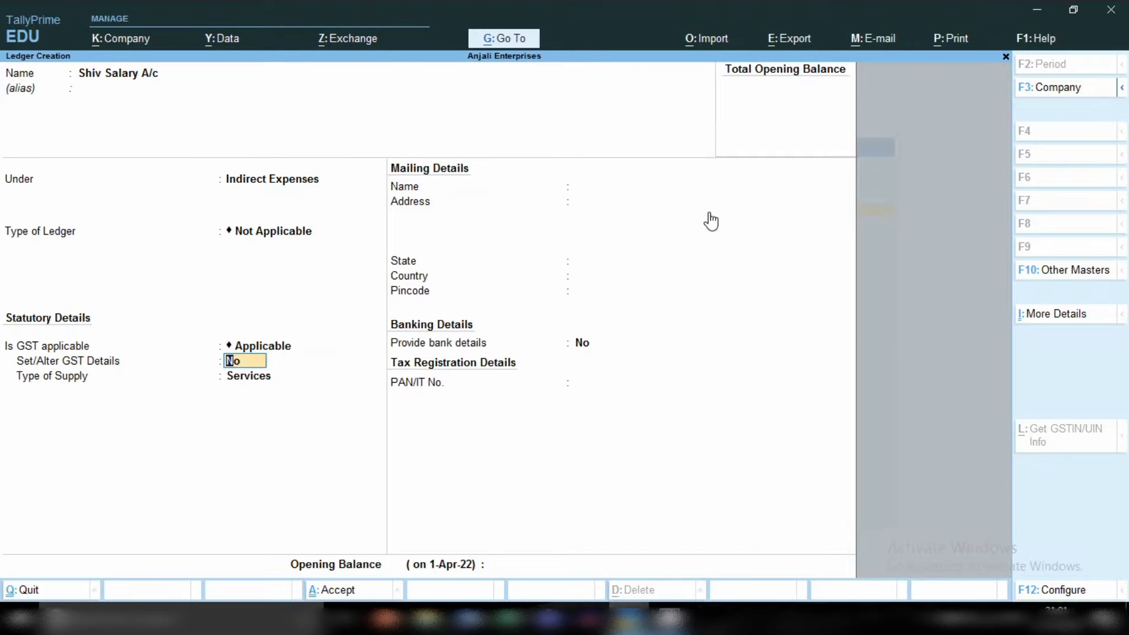
key(BackSpace)
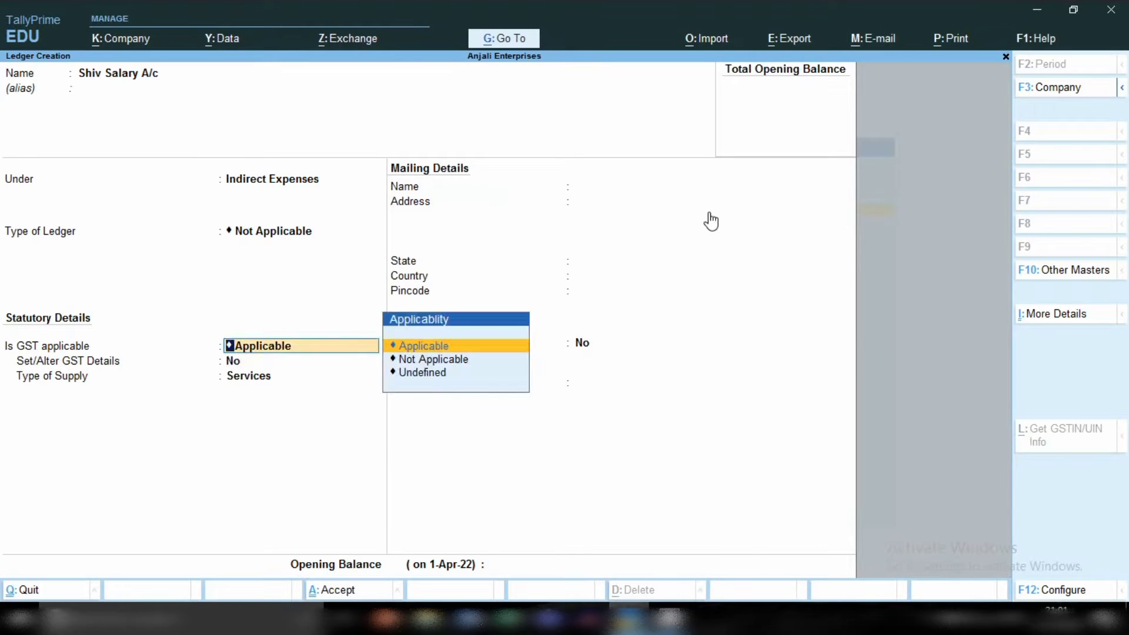
key(Down)
key(Return)
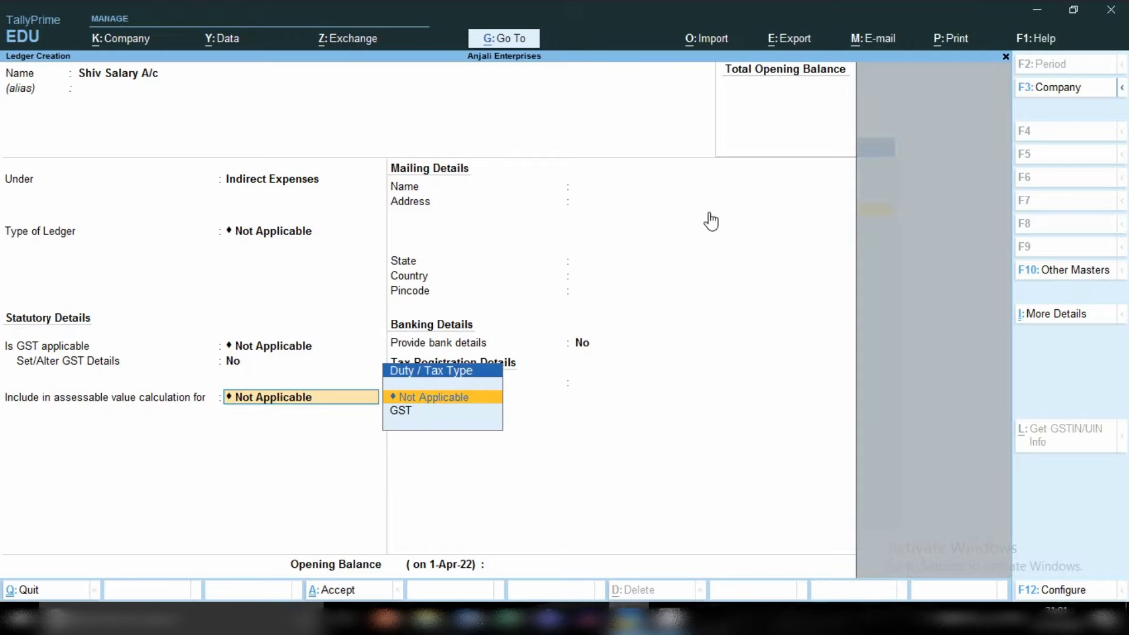
key(Return)
key(Return)
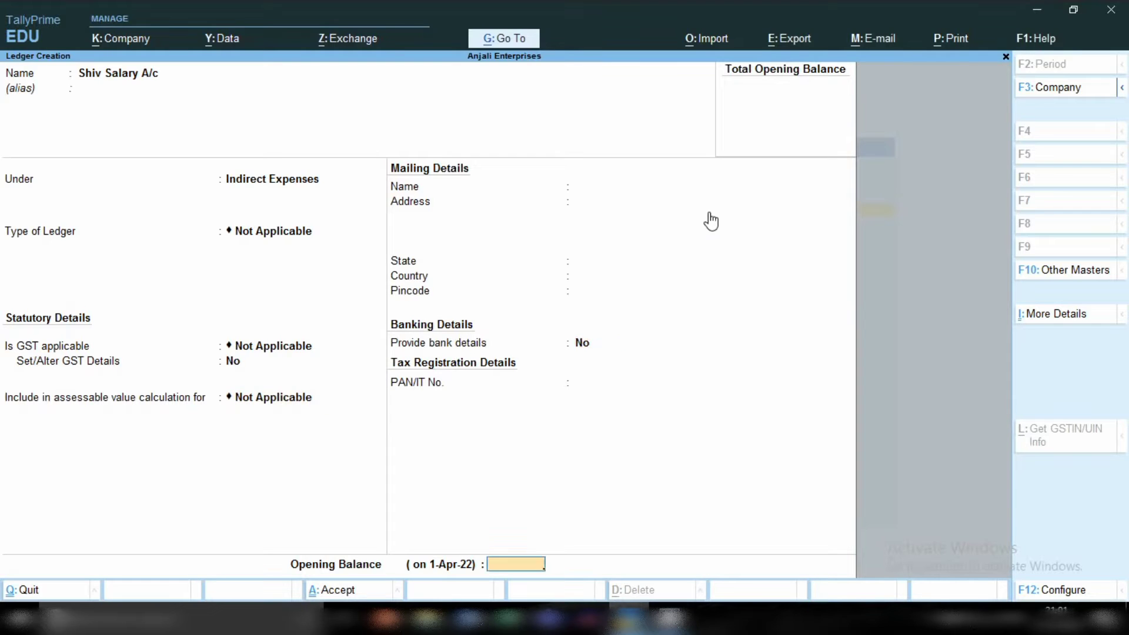
key(Return)
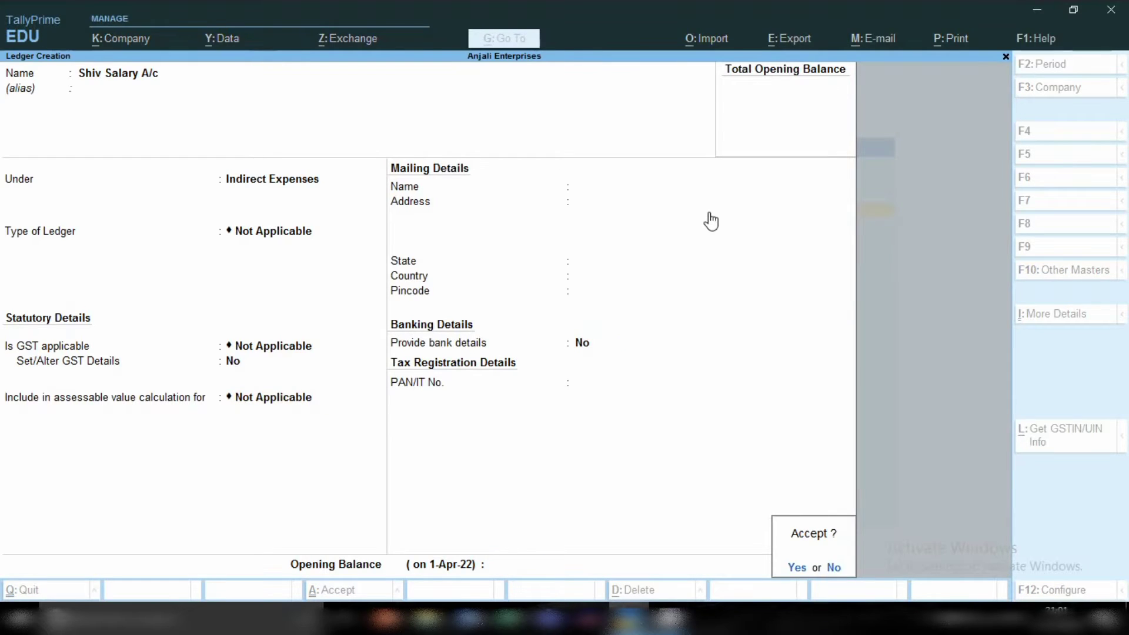
key(Return)
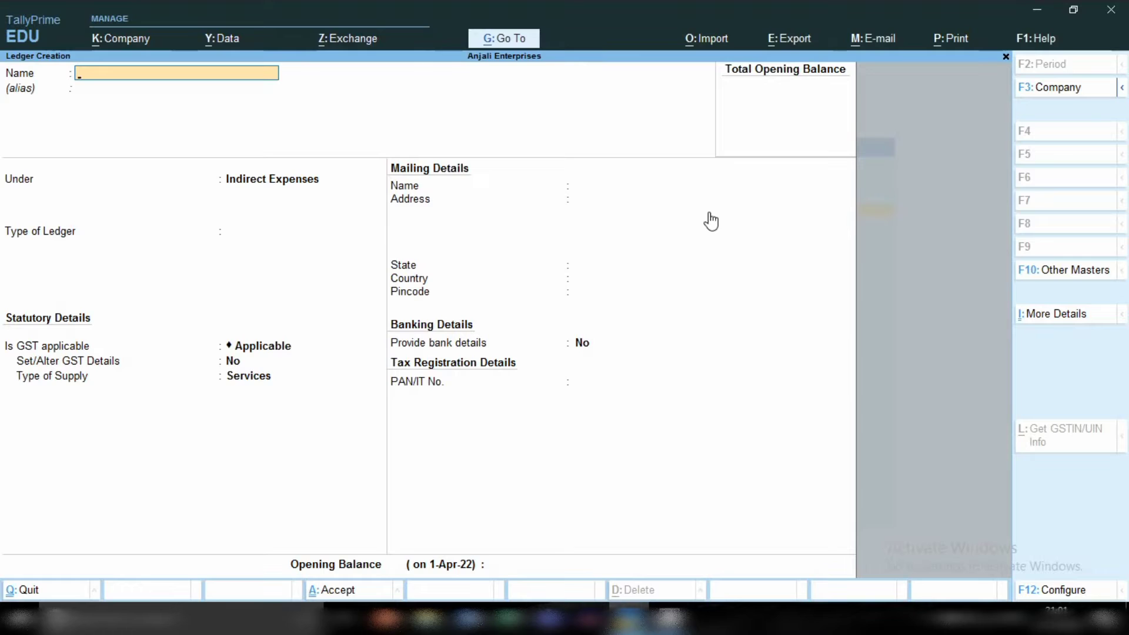
Name the next ledger with the employee's first name plus "Salary Payable A/c" and group it under Current Liabilities.
text(Shiv Salary Payabl)
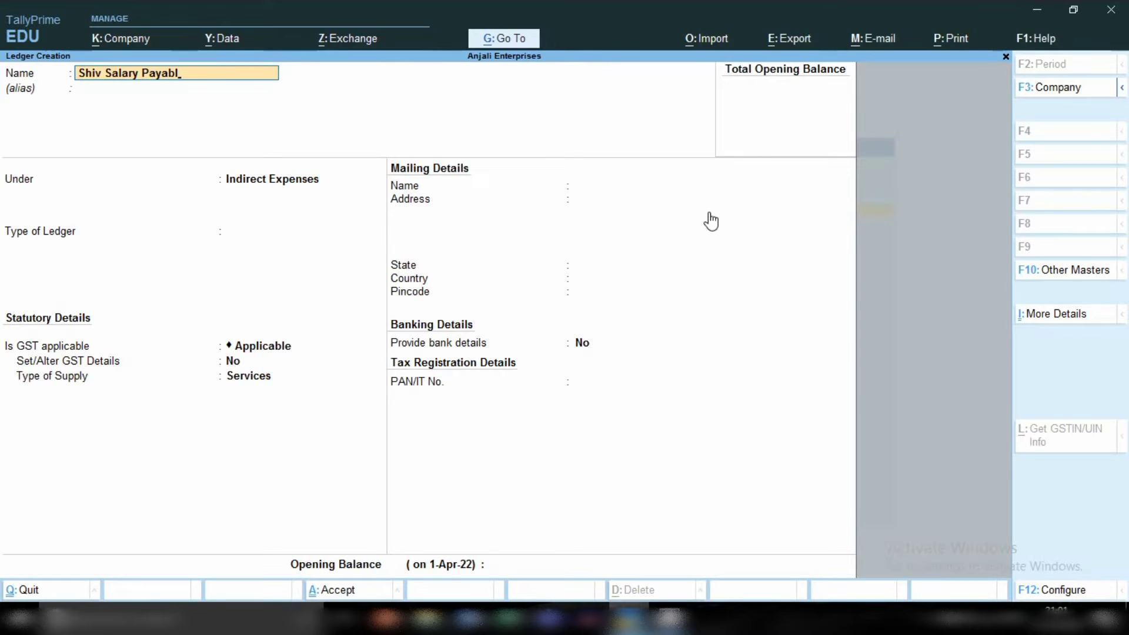
text(e a)
key(BackSpace)
key(BackSpace)
text(A/c)
key(Return)
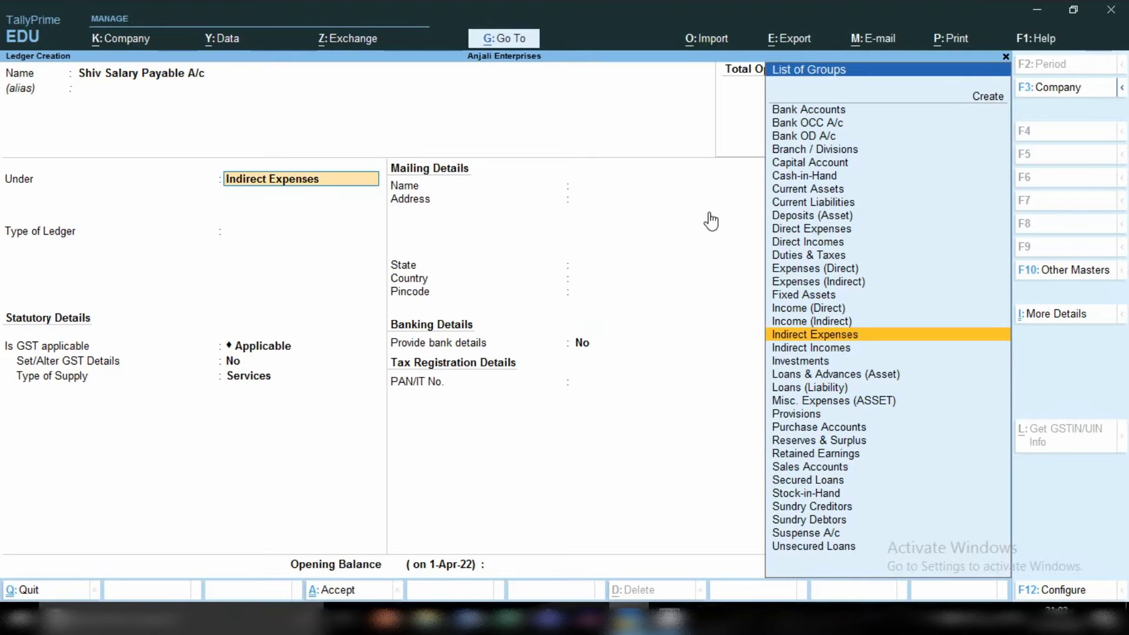
text(Cu)
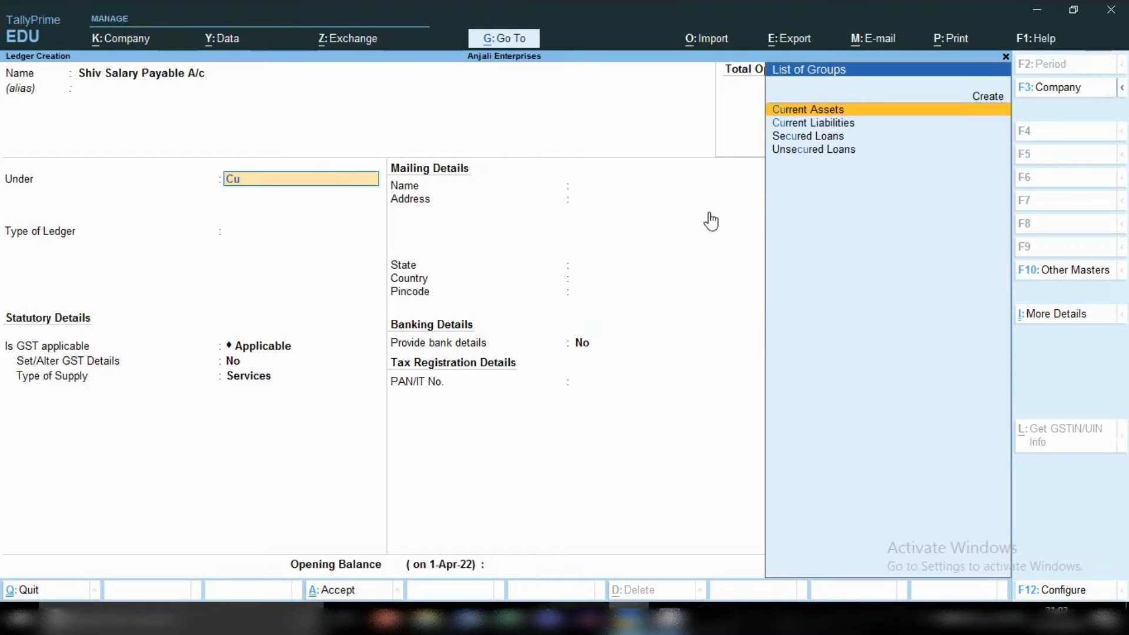
key(Down)
key(Return)
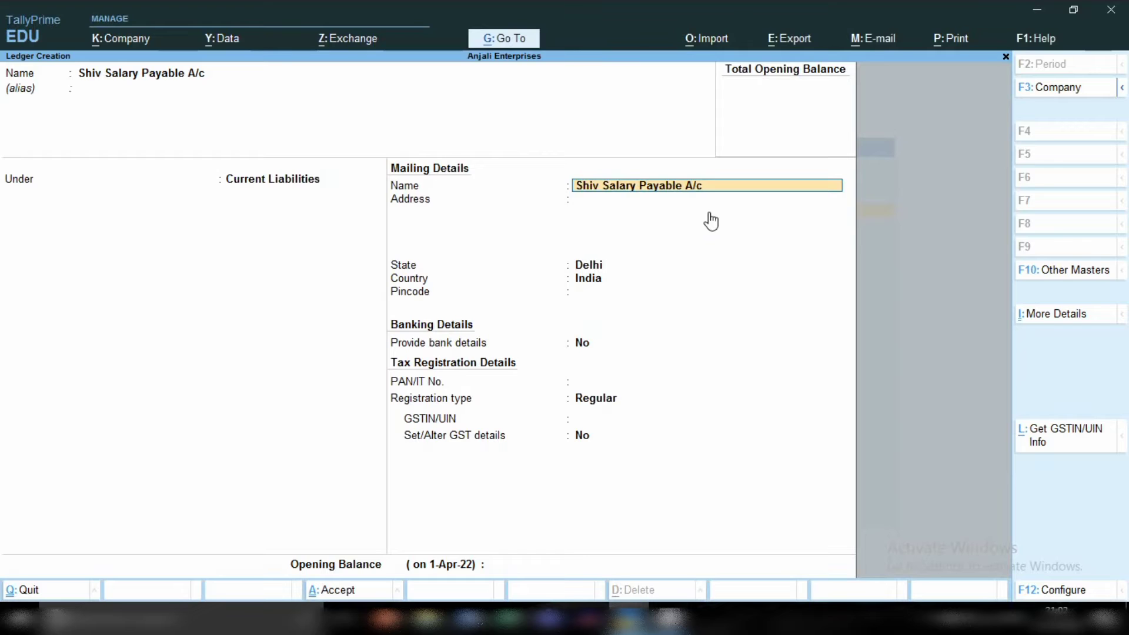
Save the salary payable ledger with default mailing and tax details, leaving GSTIN/UIN blank.
key(Return)
key(Return)
key(Return)
key(Return)
key(Return)
key(Return)
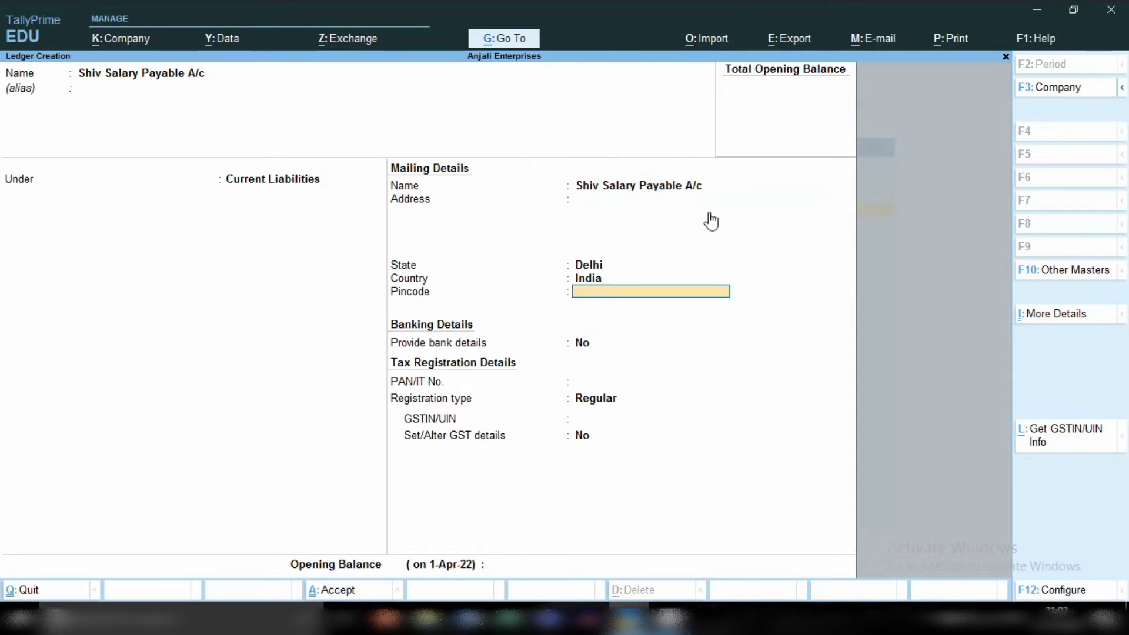
key(Return)
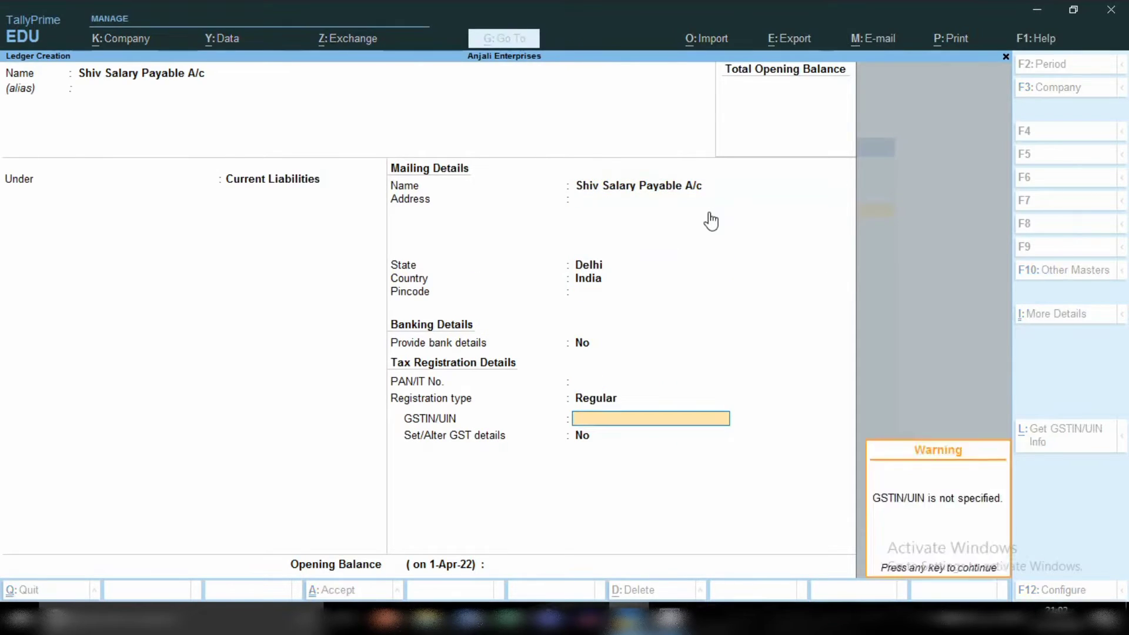
key(Return)
key(Return)
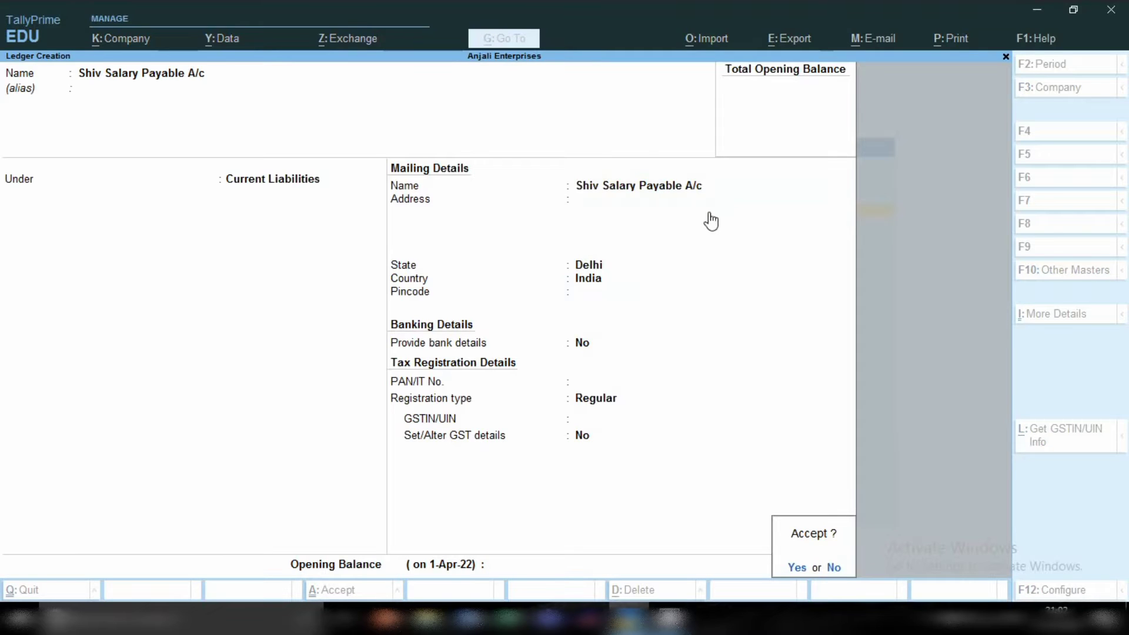
key(Return)
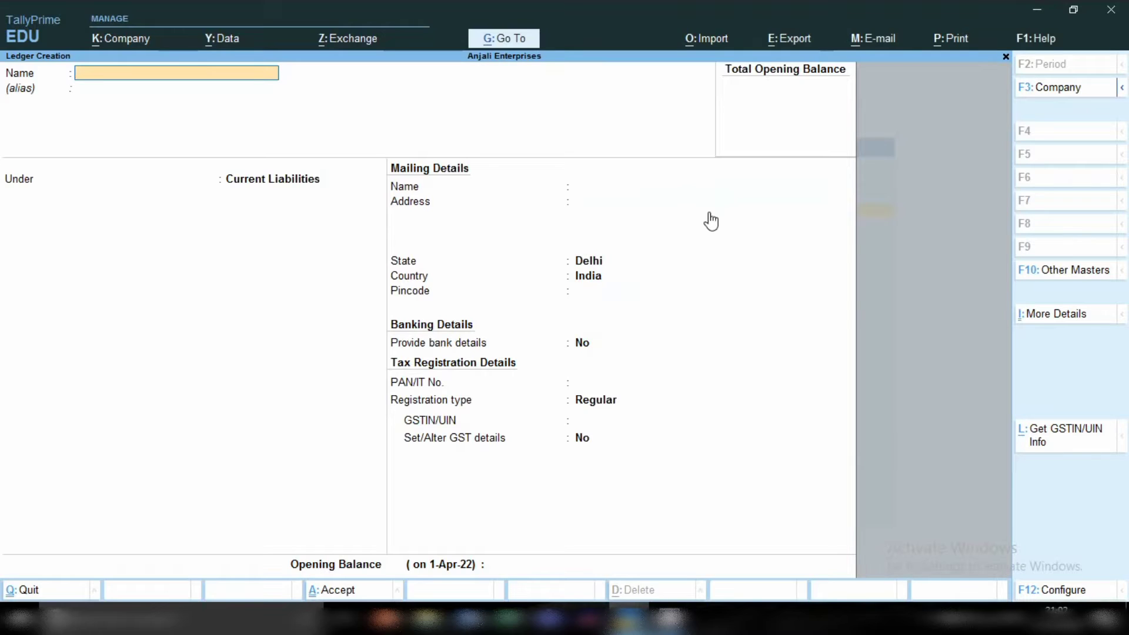
Name another ledger with the employee's first name plus "Salary Loan A/C" and group it under Loans & Advances (Asset).
text(Shiv Salary Loan A)
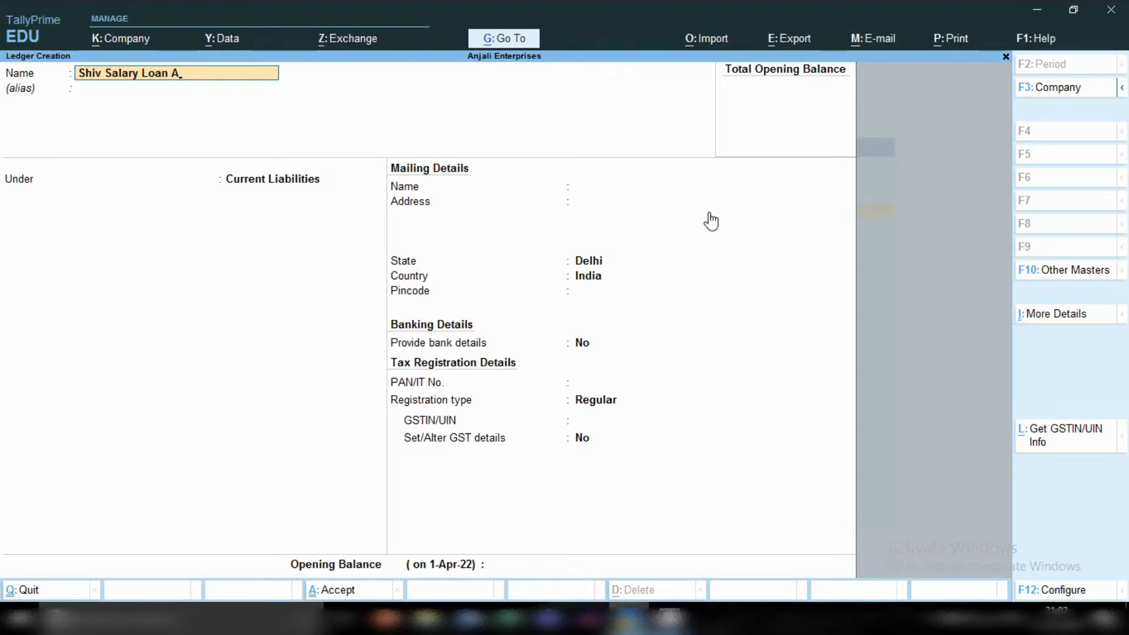
text(/C4)
key(BackSpace)
key(Return)
key(Return)
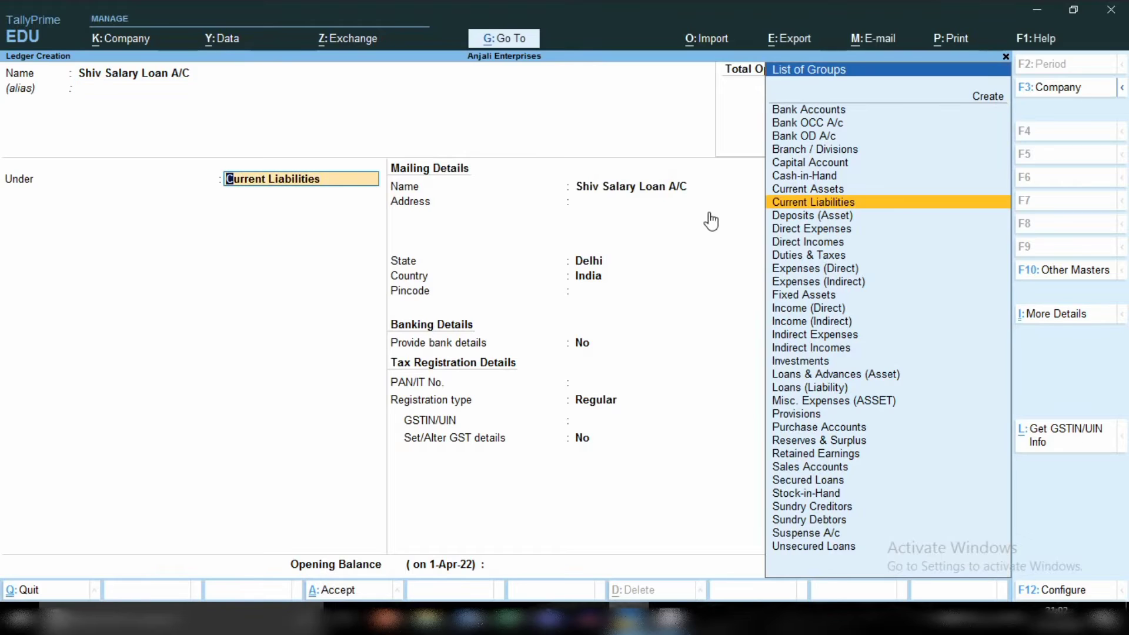
text(LO)
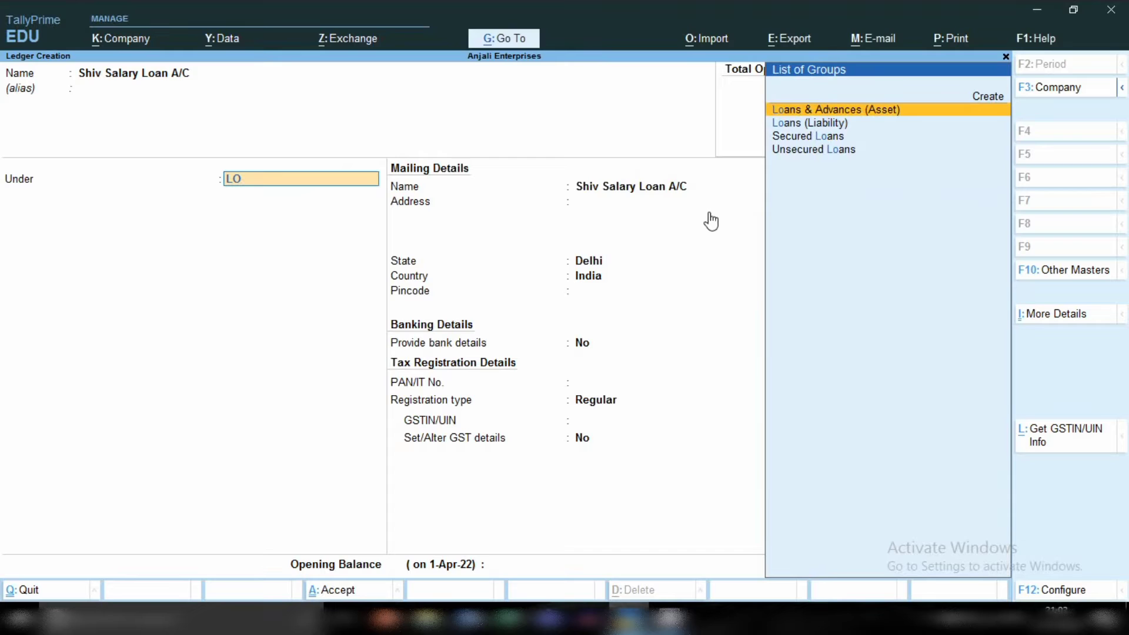
key(Return)
Save the salary loan ledger with its default details and return to the Gateway of Tally.
key(Return)
key(Return)
key(Return)
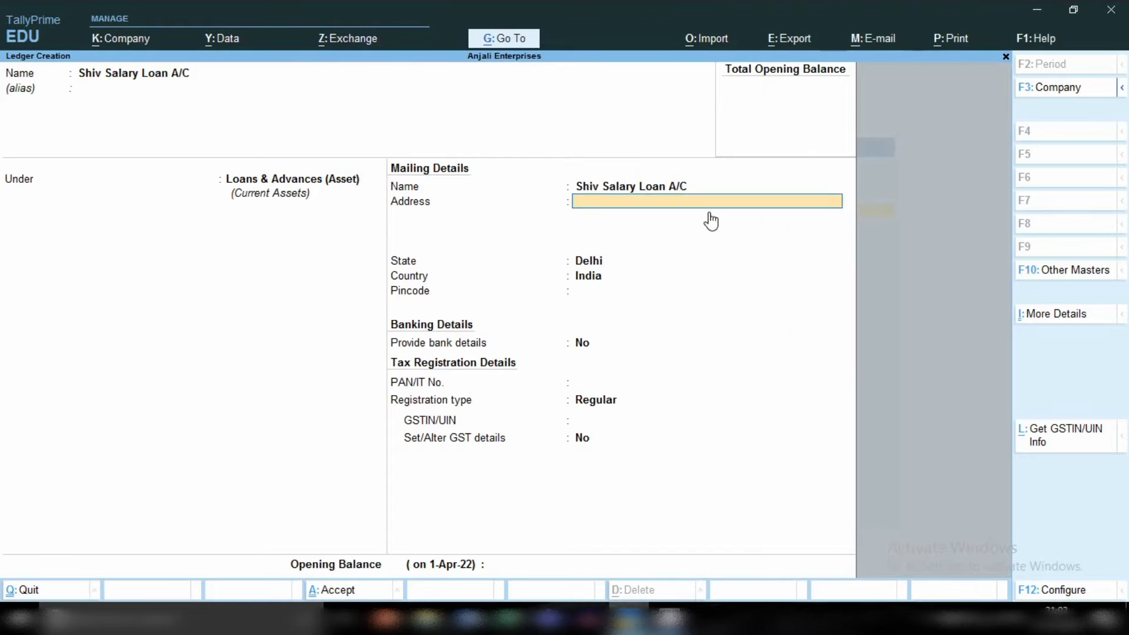
key(Return)
key(Return)
key(Return)
key(Return)
key(Return)
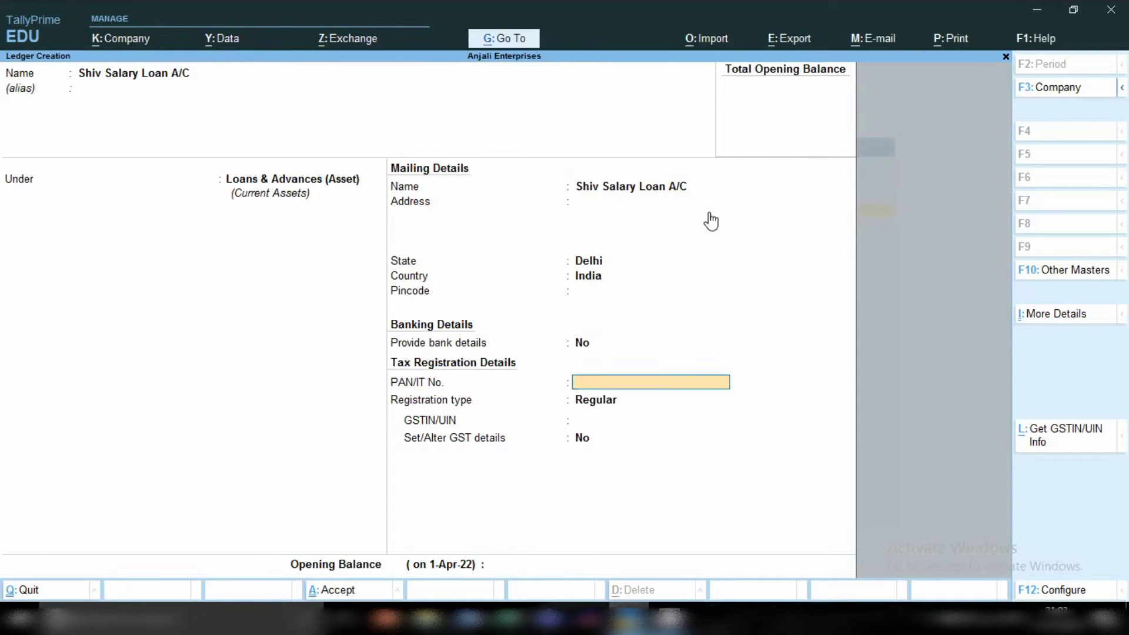
key(Return)
key(Return)
key(Return)
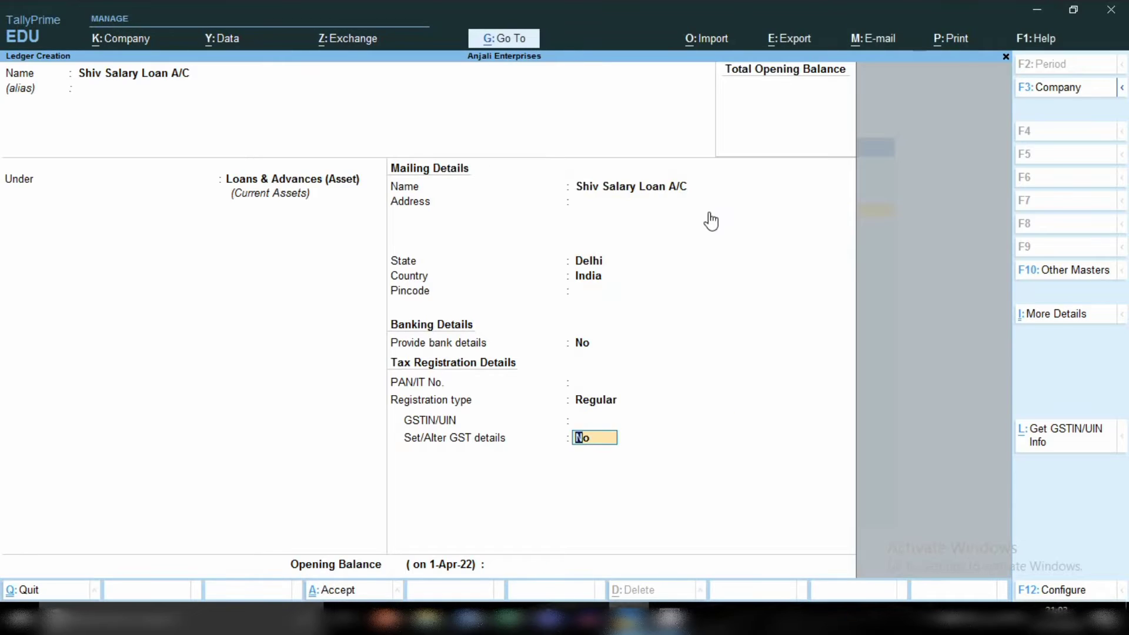
key(Return)
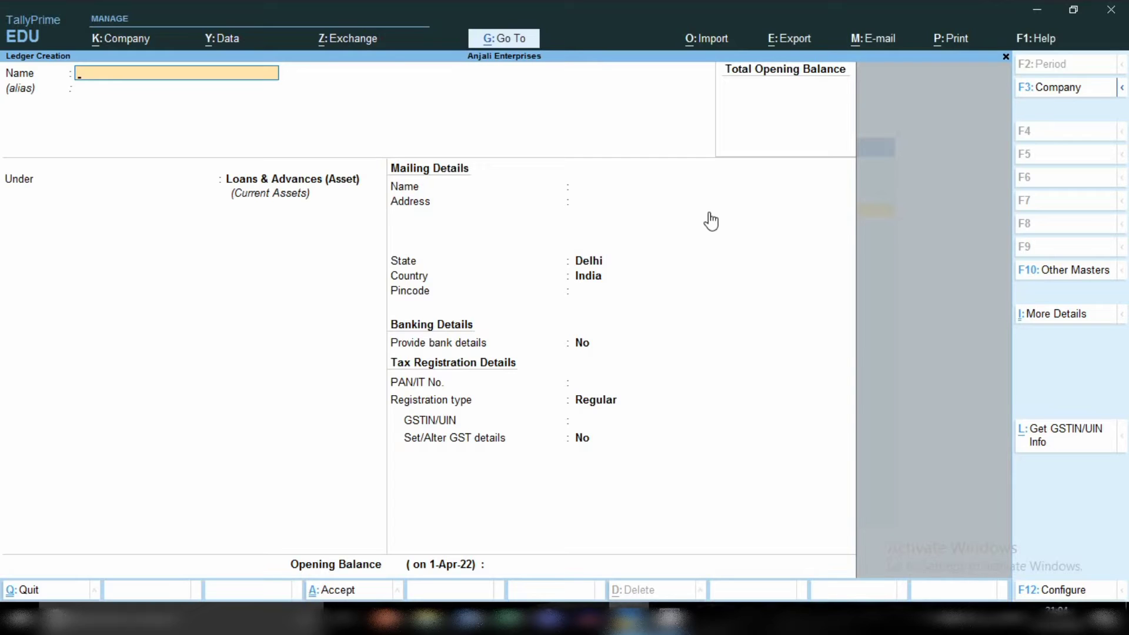
key(Escape)
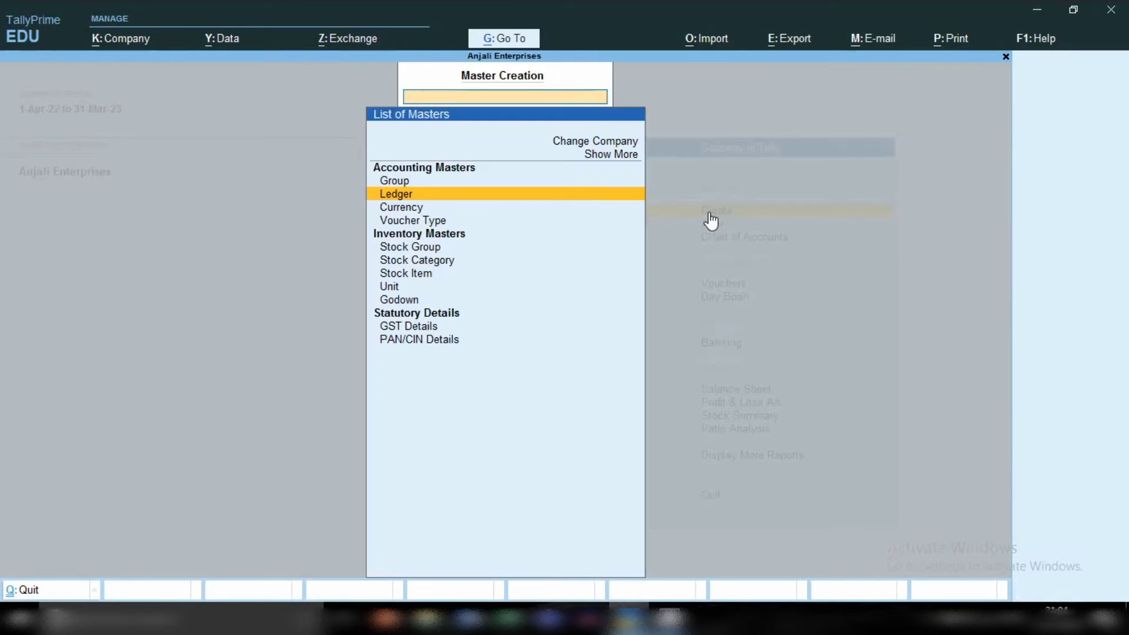
key(Escape)
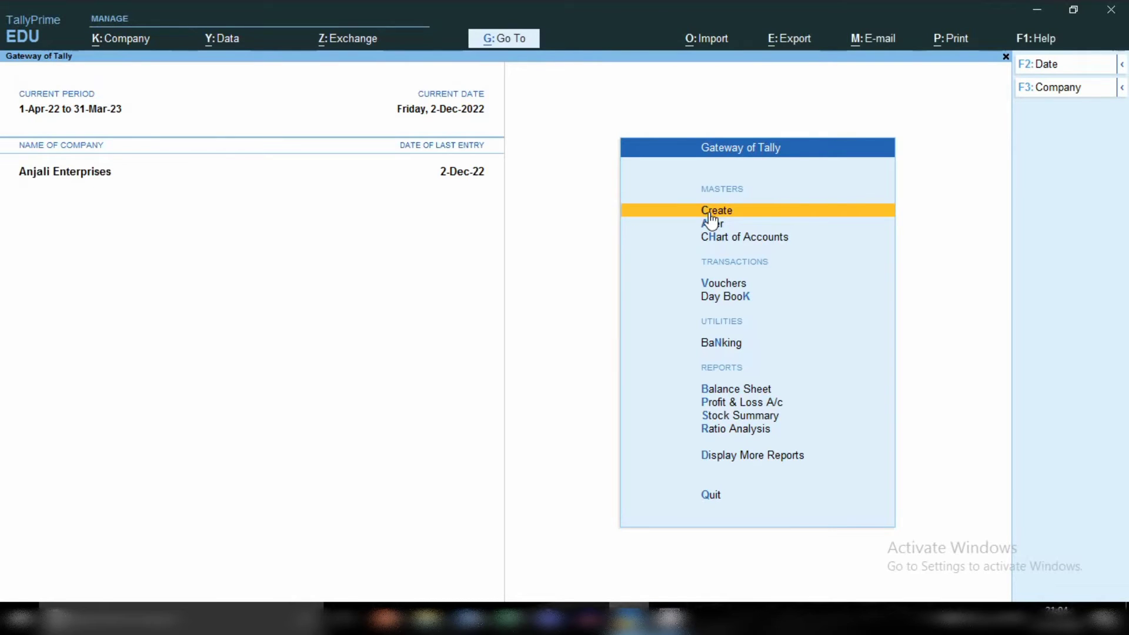
Open a new Journal voucher and set its date to 31-12.
key(v)
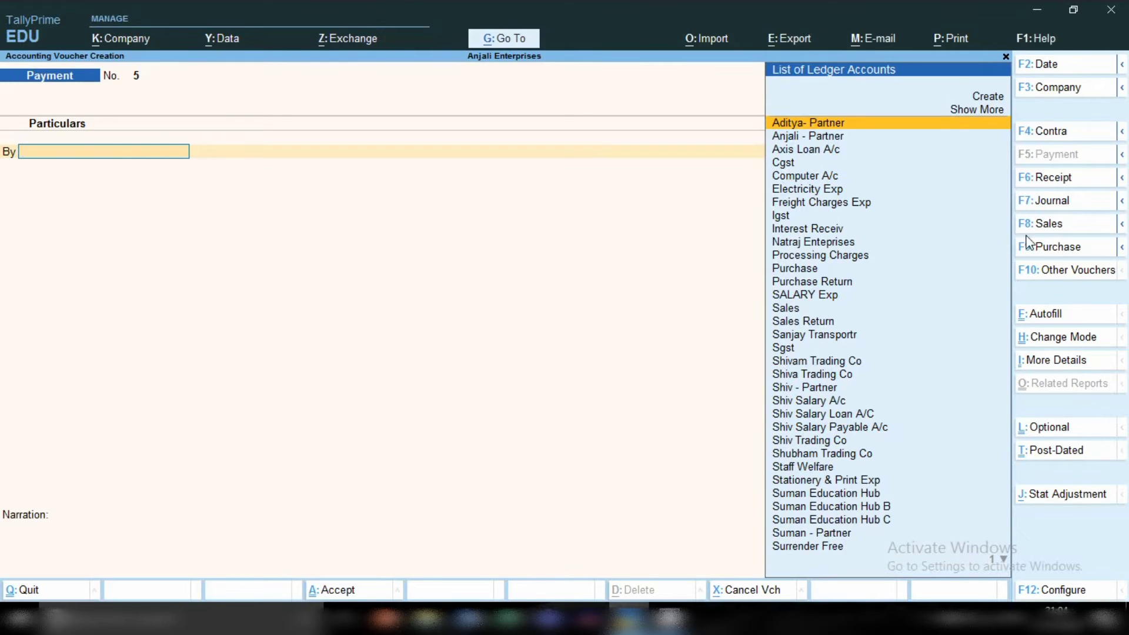
click(1056, 204)
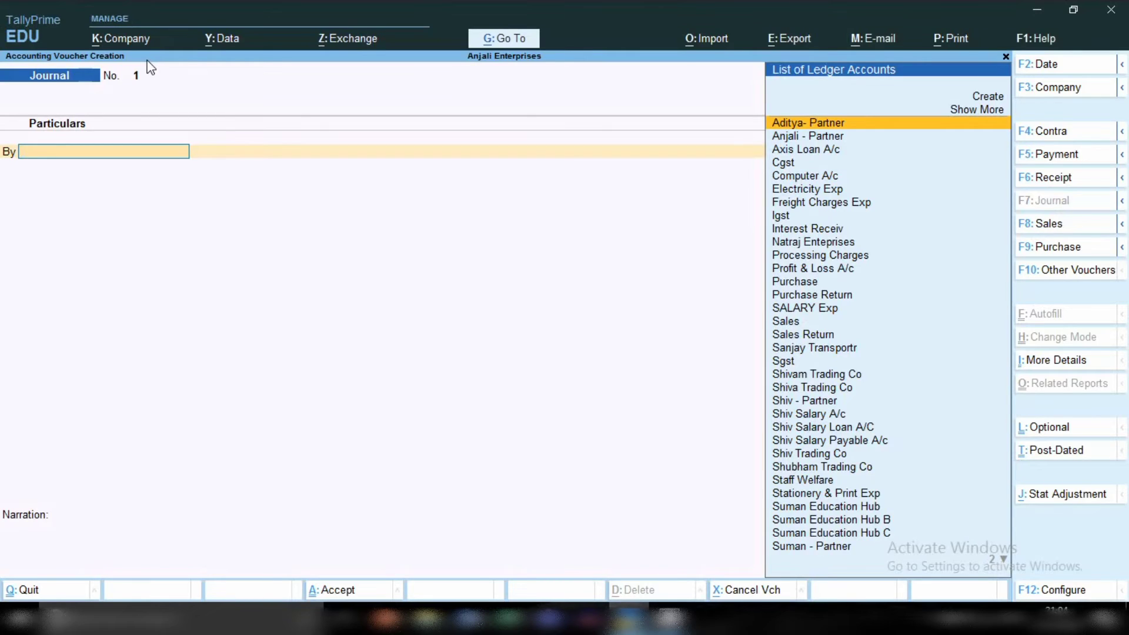
key(F2)
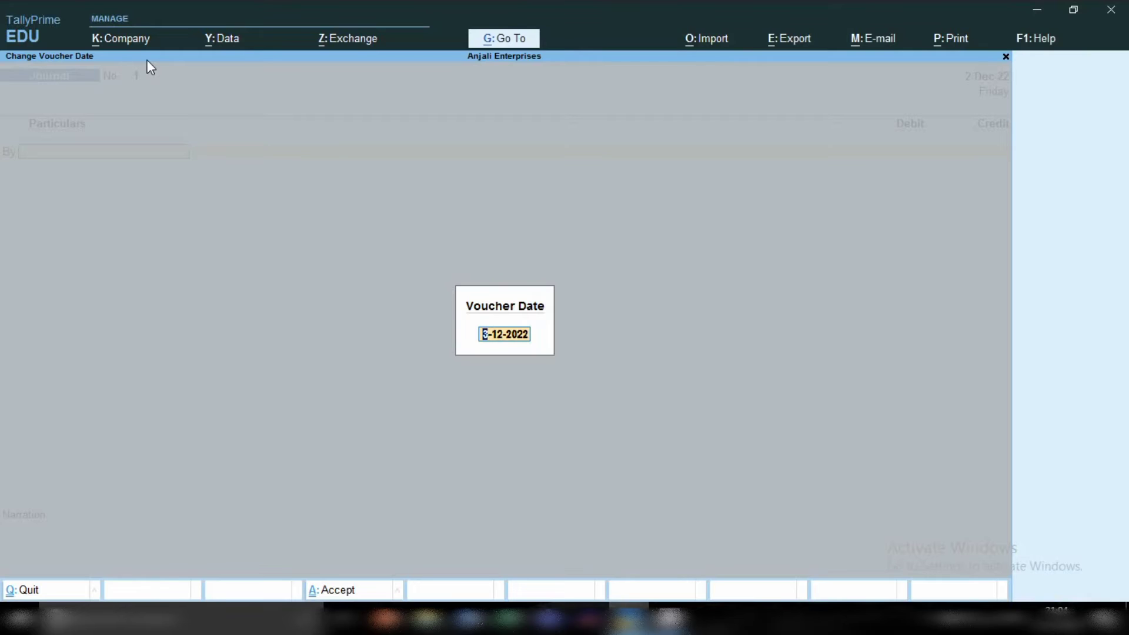
text(31)
text(-12)
key(Return)
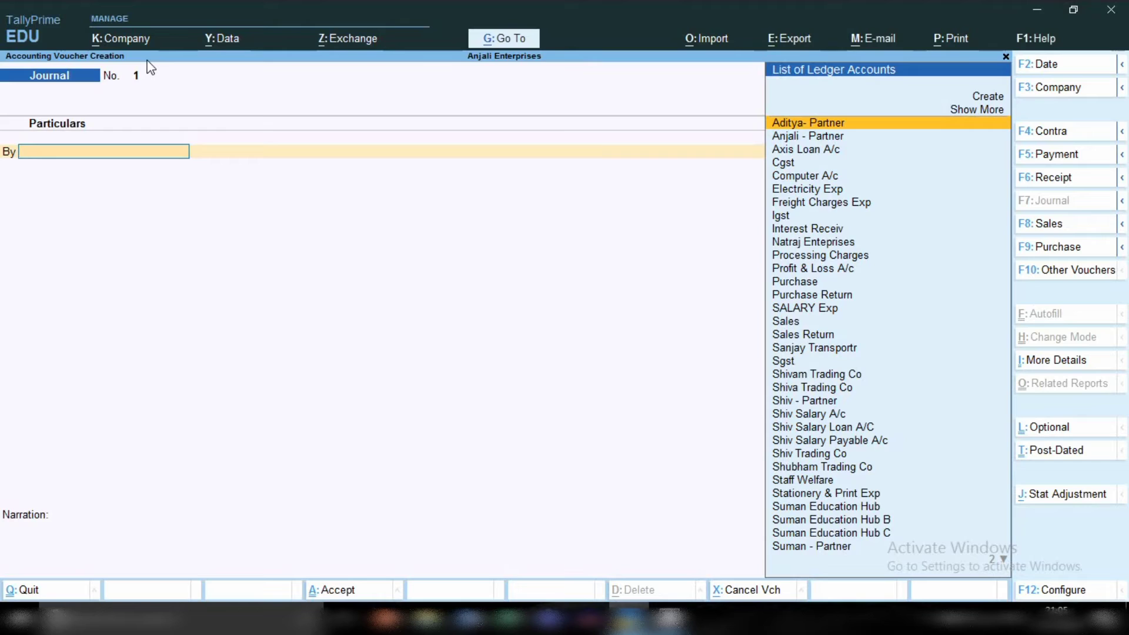
Debit the employee's Salary A/c ledger with 25,000 in the journal voucher.
text(SHI)
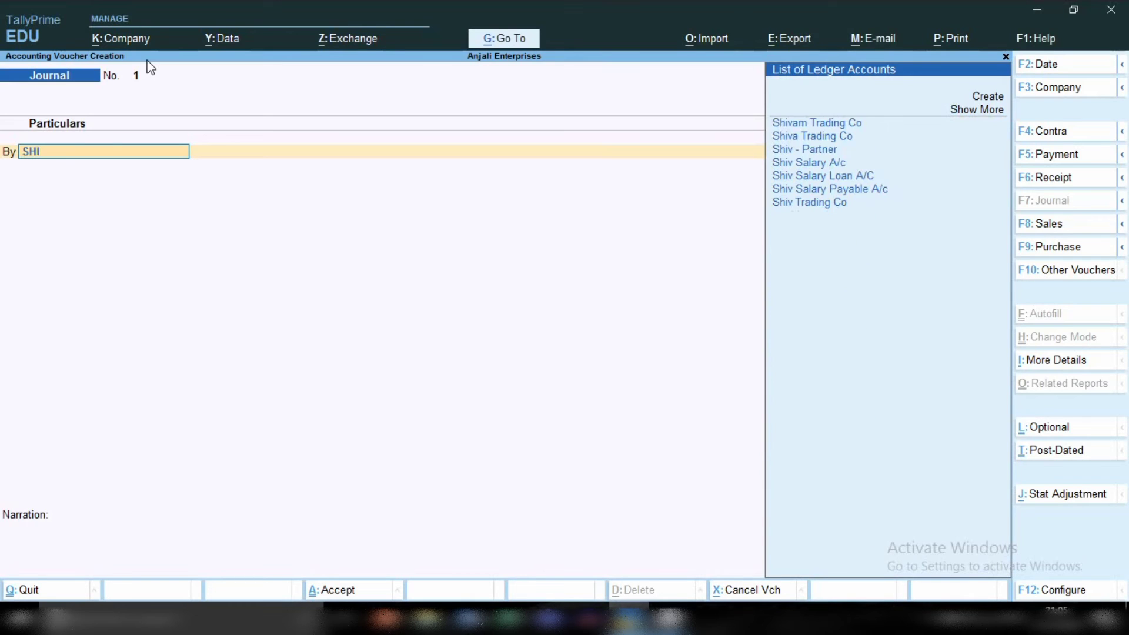
key(Down)
key(Down)
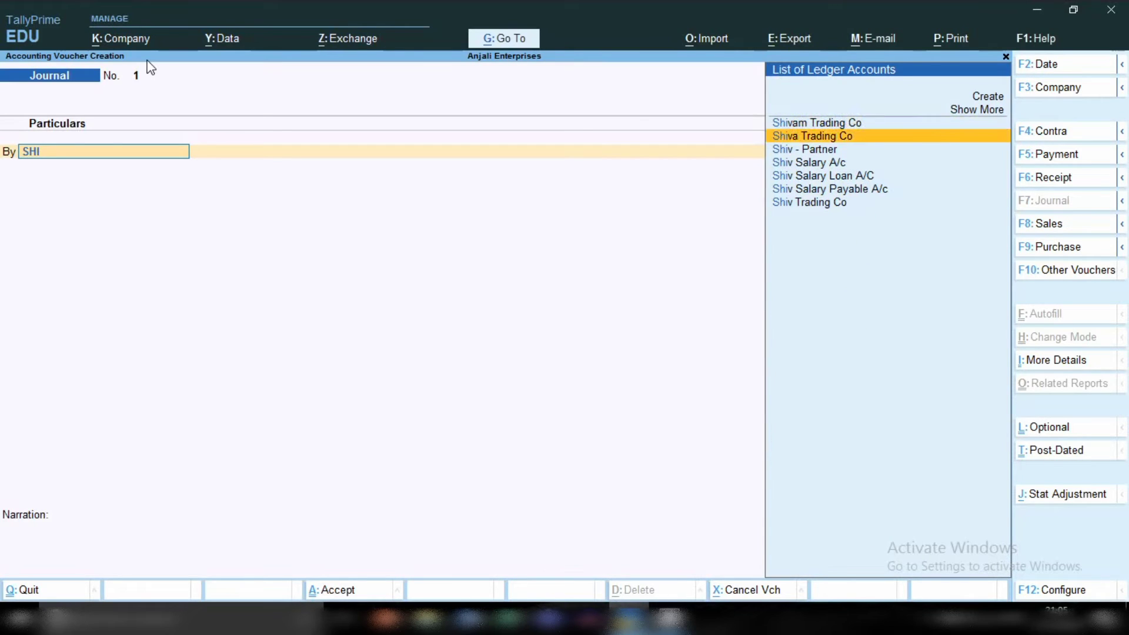
key(Down)
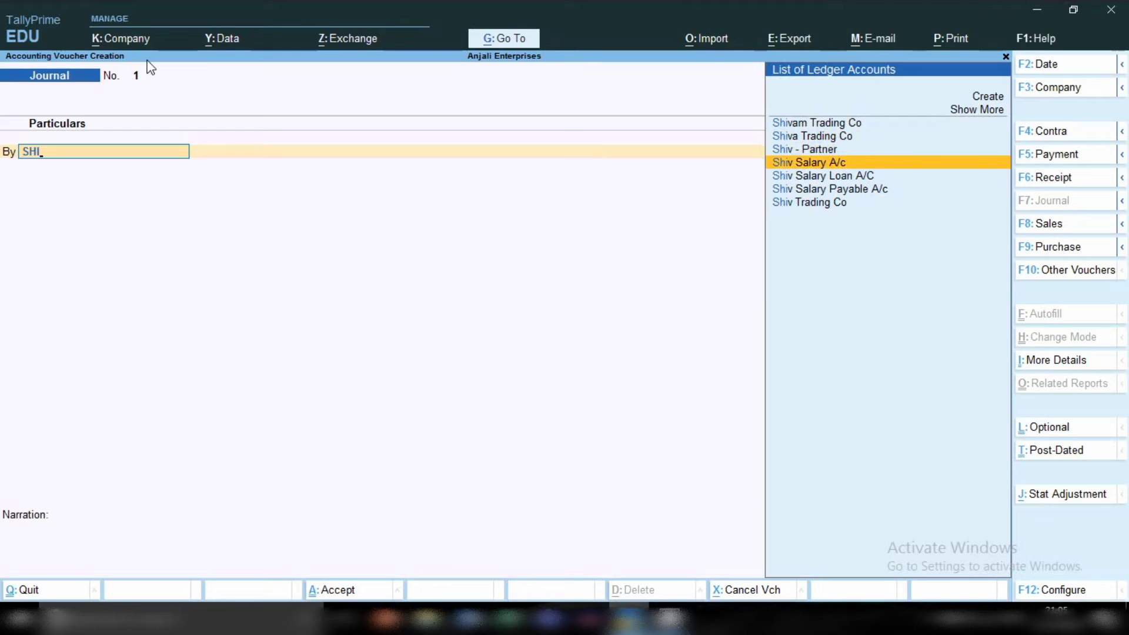
key(Return)
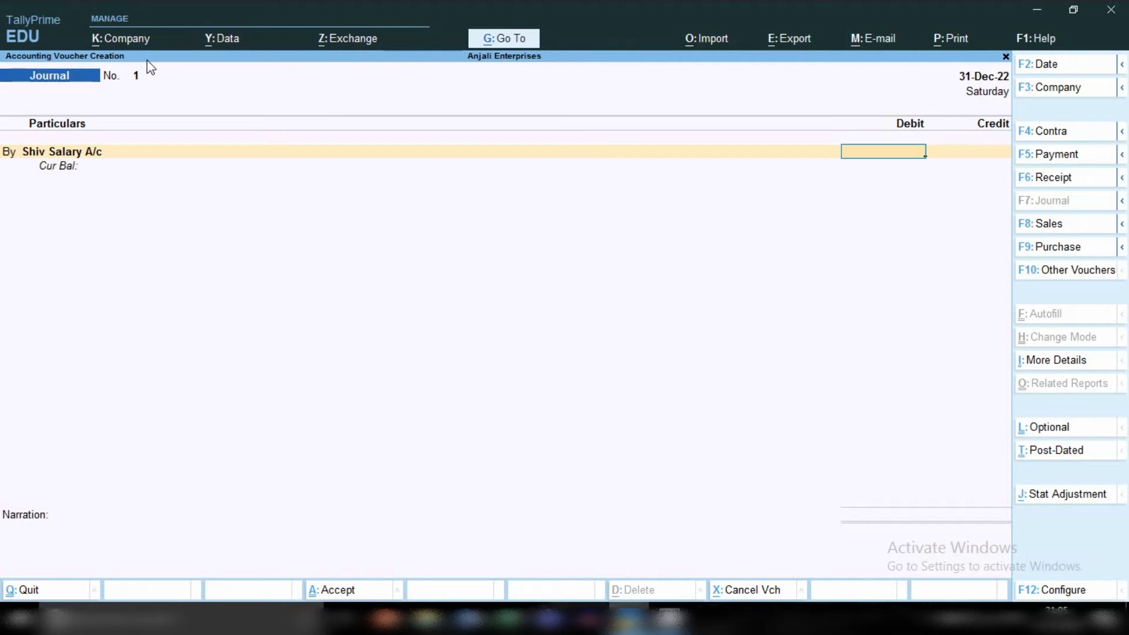
text(25000)
key(Return)
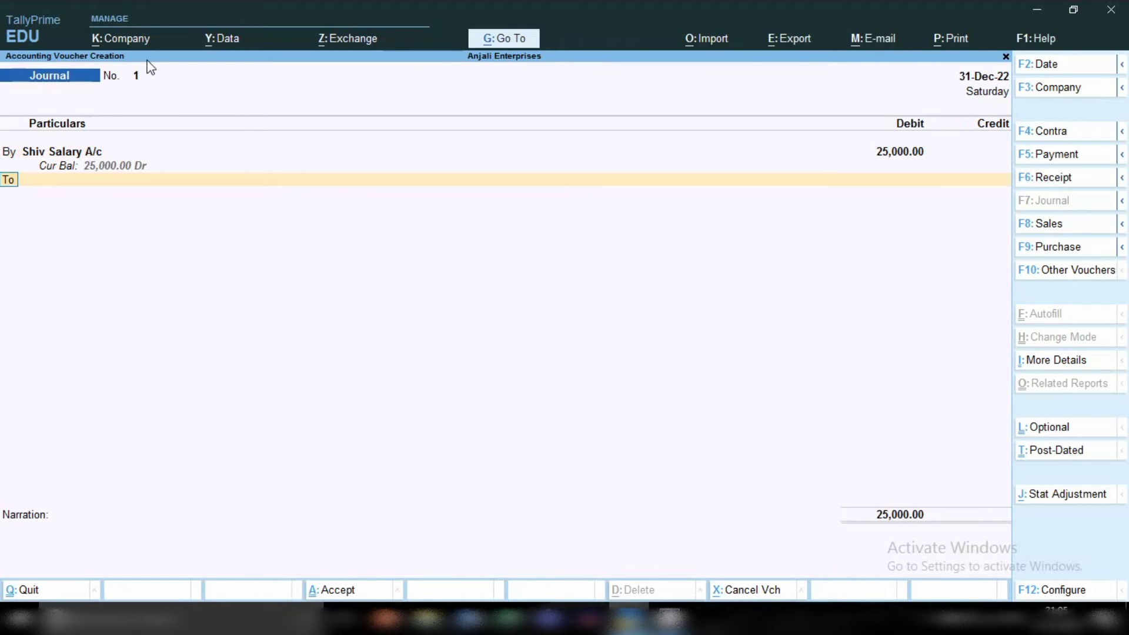
Credit the employee's Salary Payable A/c ledger with 25,000 in the journal voucher.
key(Return)
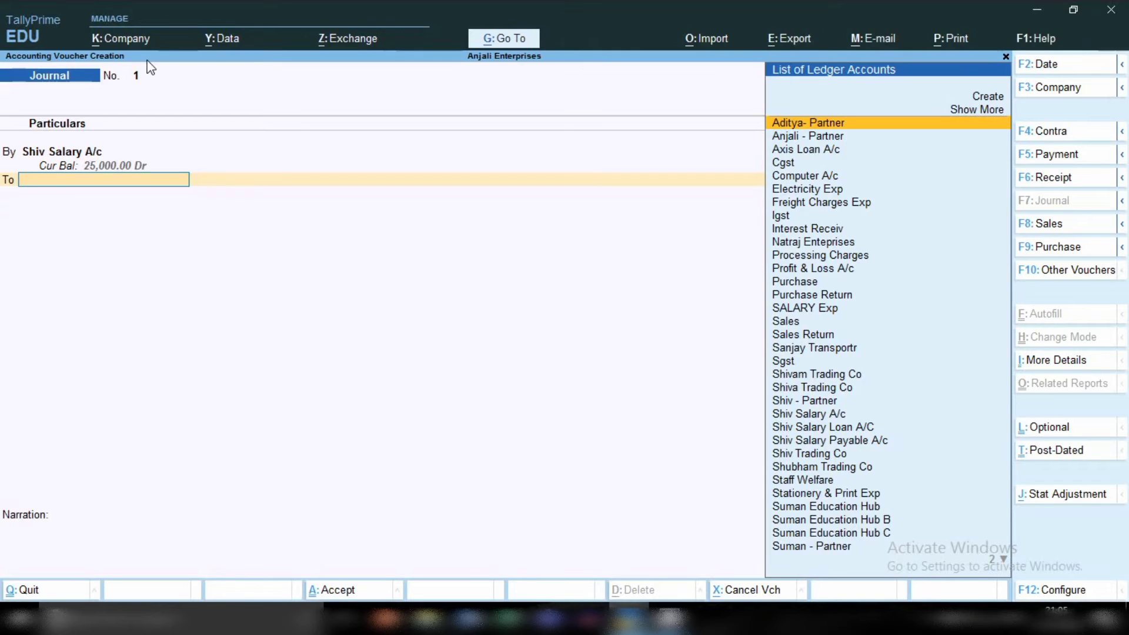
text(SHI)
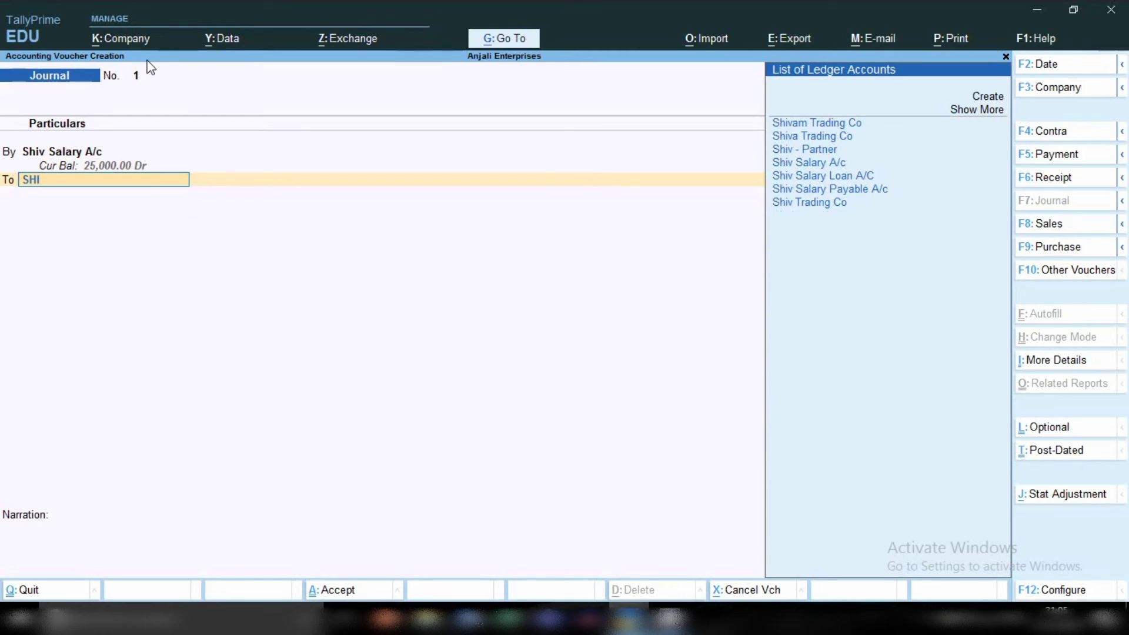
key(Down)
key(Down)
key(Down)
key(Down)
key(Down)
key(Down)
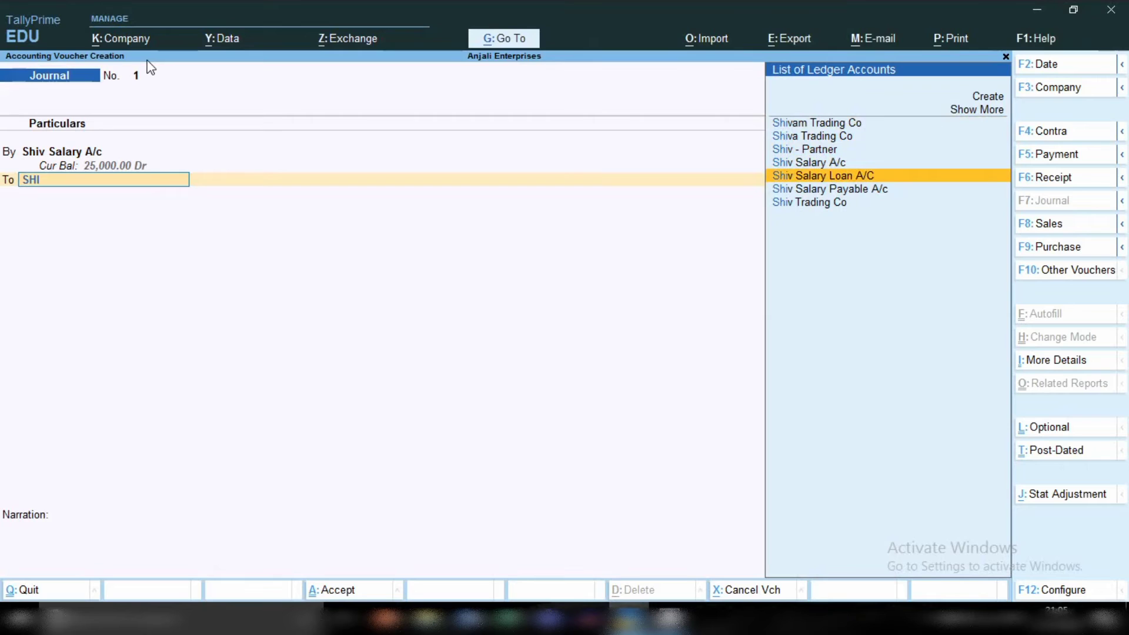
key(Return)
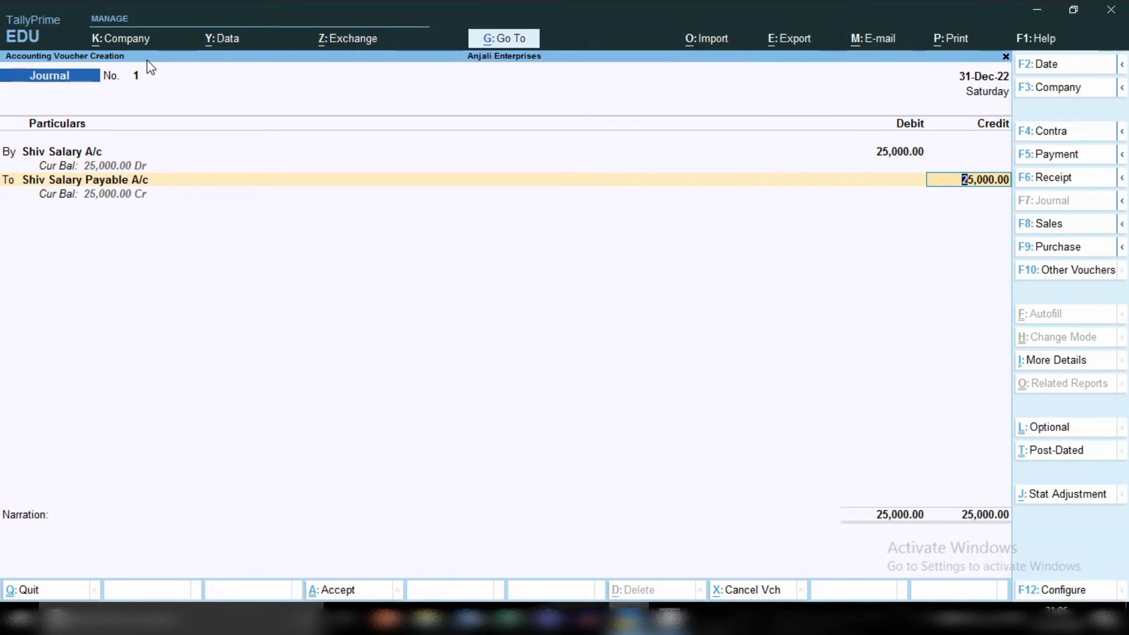
key(Return)
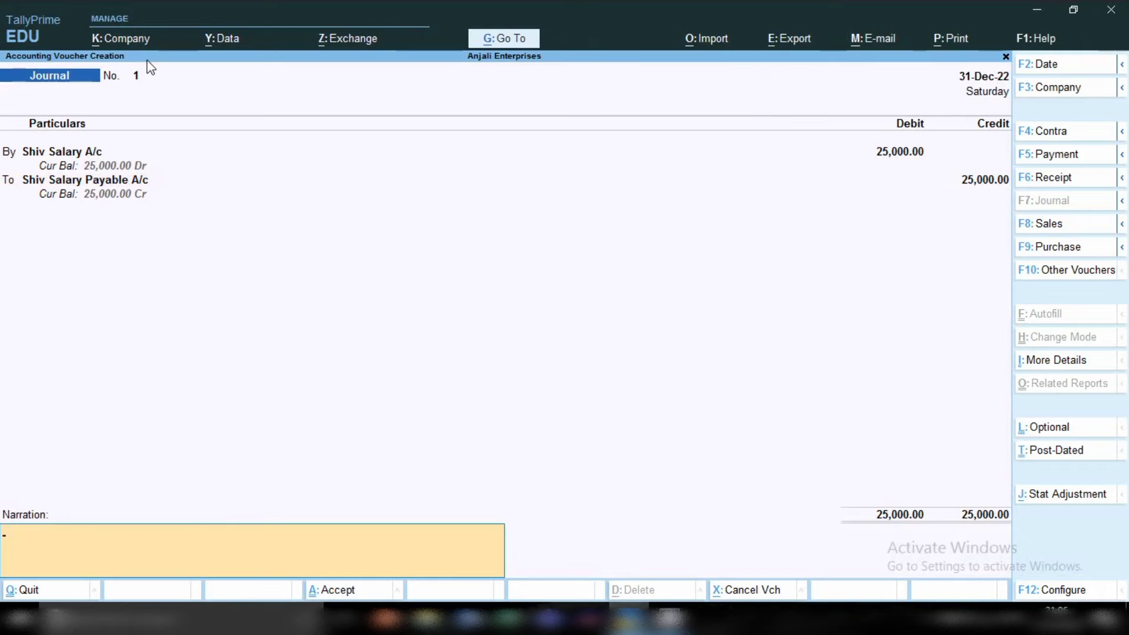
Enter the narration "SALART BOOK FR THE MONTH DEC-22" and save the journal voucher.
text(SALART BOOK FR HE)
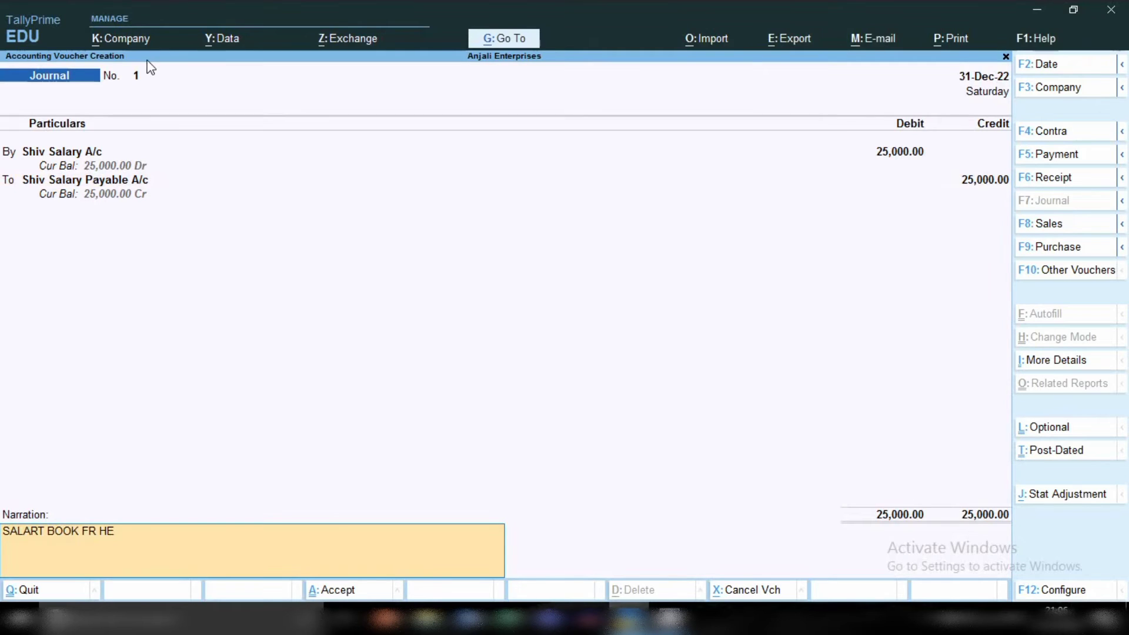
key(BackSpace)
key(BackSpace)
key(BackSpace)
text(THE MONTH)
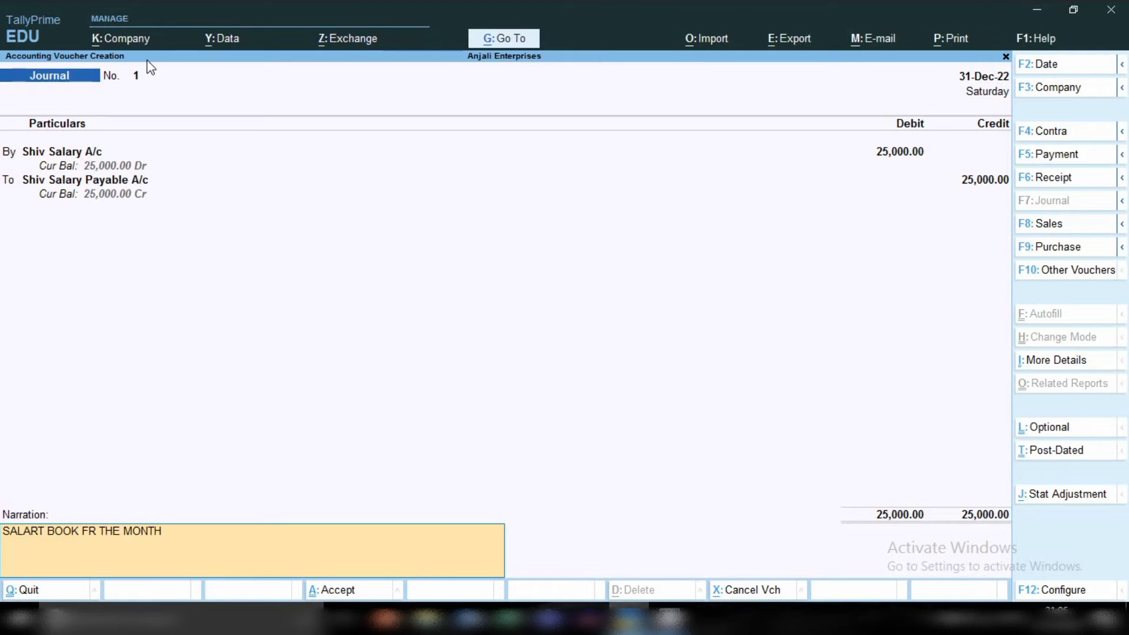
text( DES)
text(-22)
key(BackSpace)
key(BackSpace)
key(BackSpace)
key(BackSpace)
text(C-22)
key(Return)
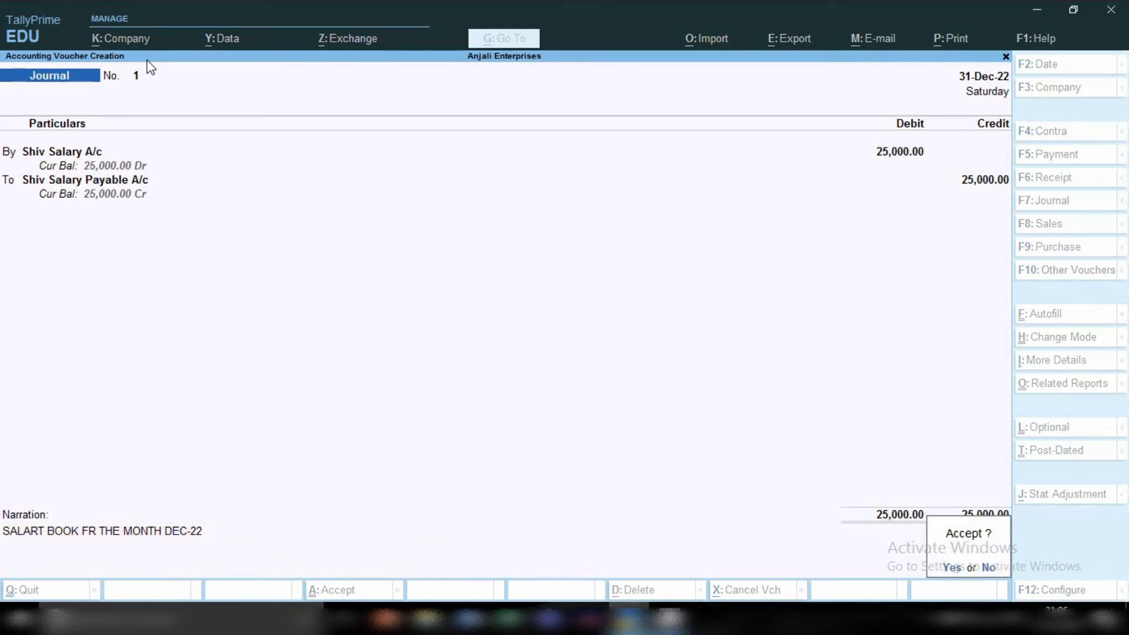
key(Return)
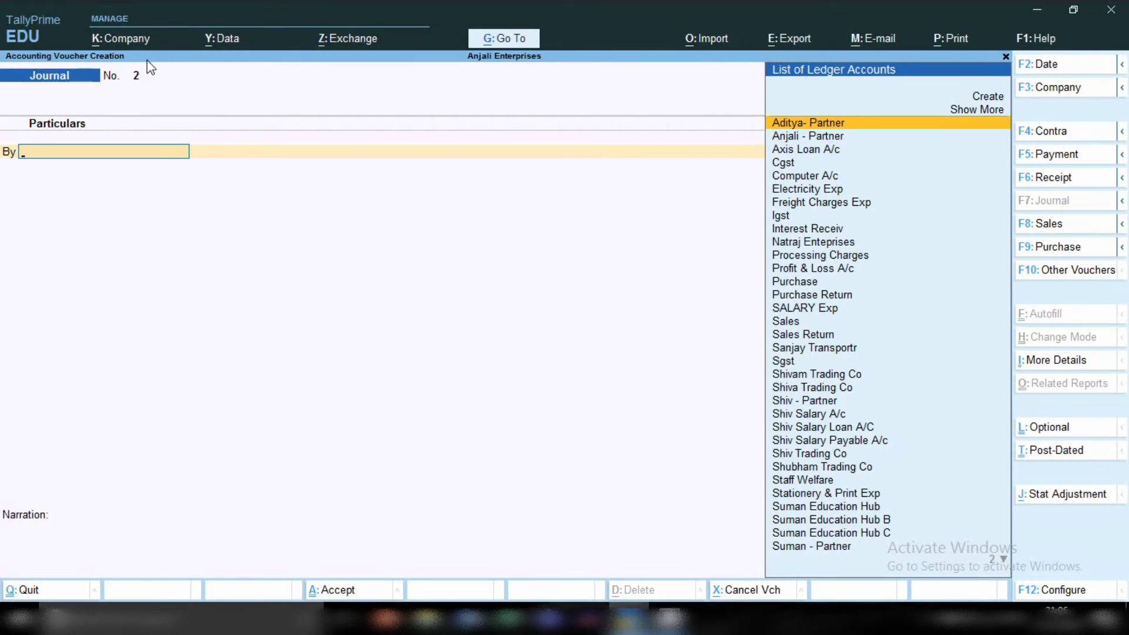
Open the Balance Sheet and drill down into its Profit & Loss A/c.
click(495, 47)
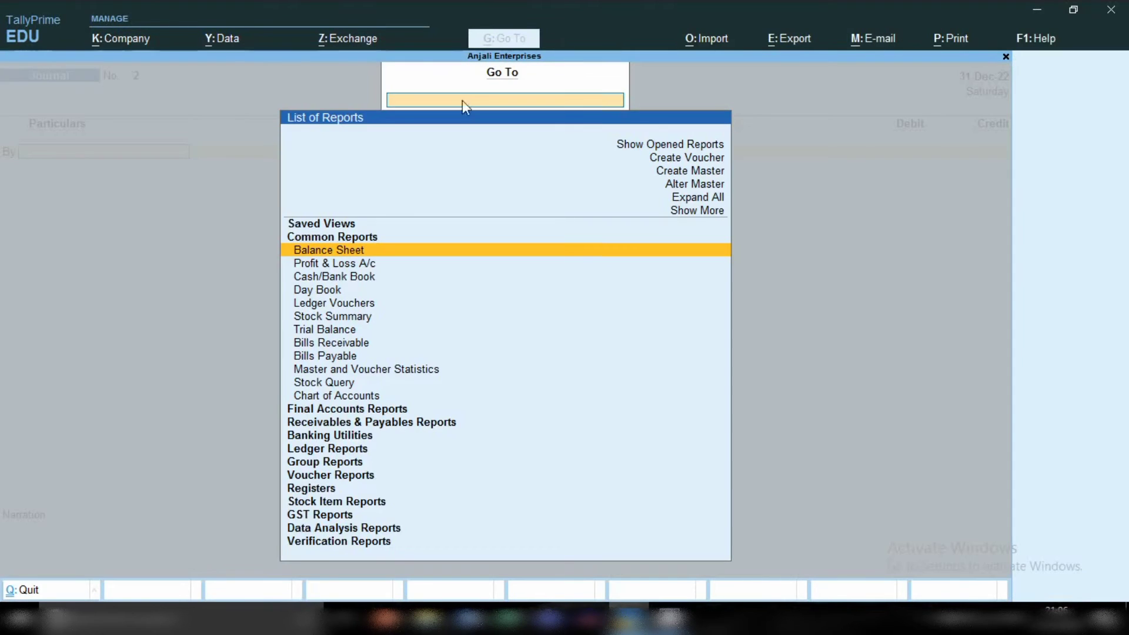
click(339, 254)
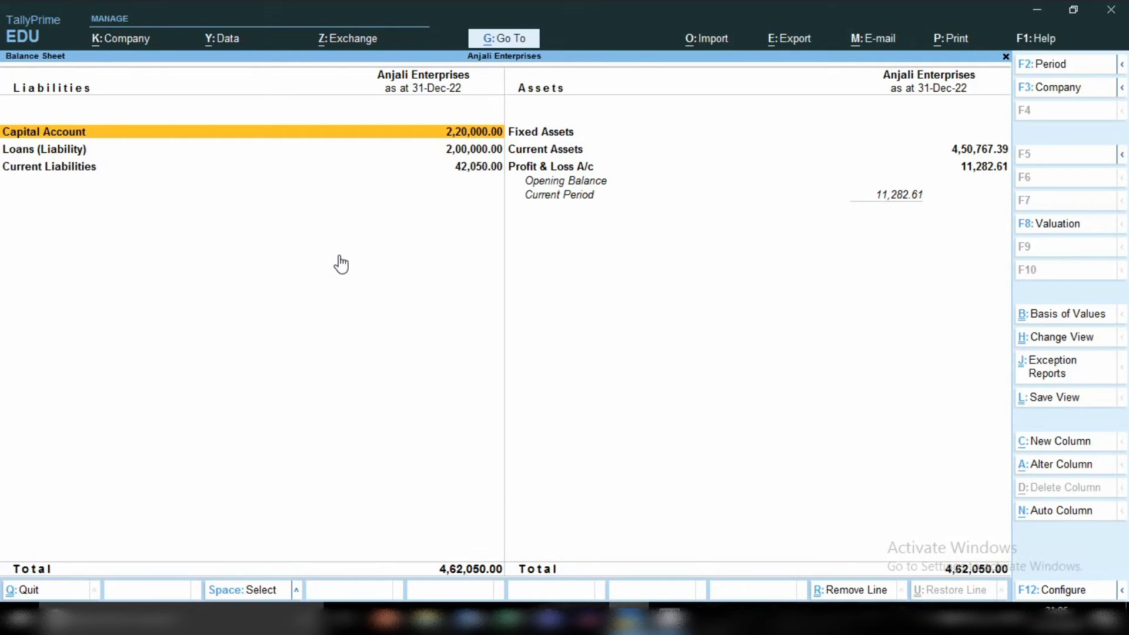
key(Right)
key(Down)
key(Down)
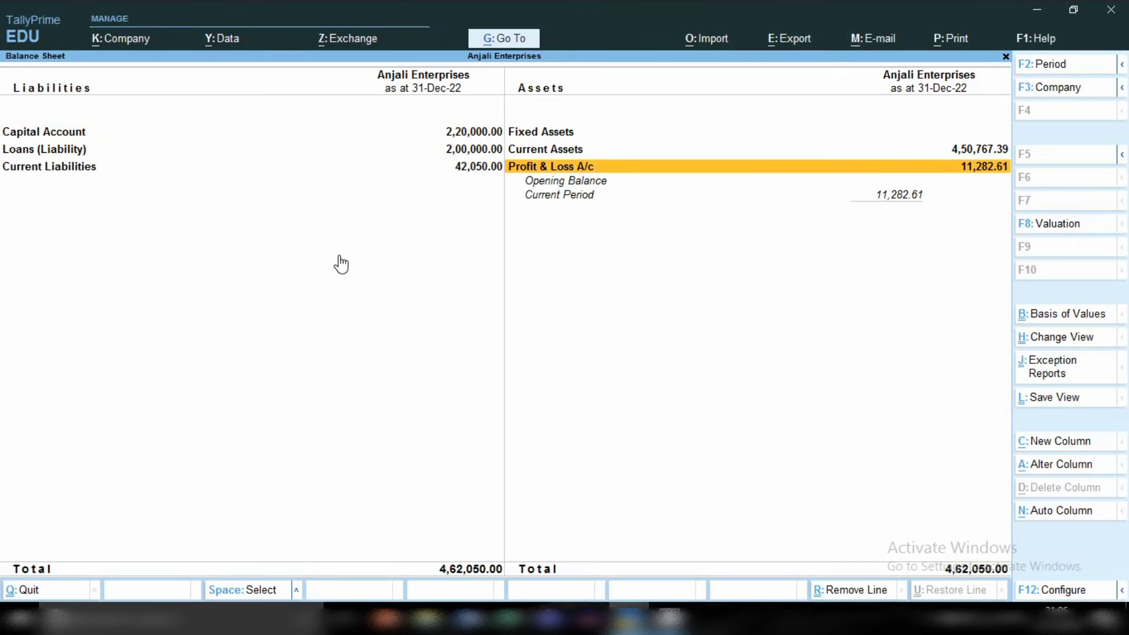
key(Return)
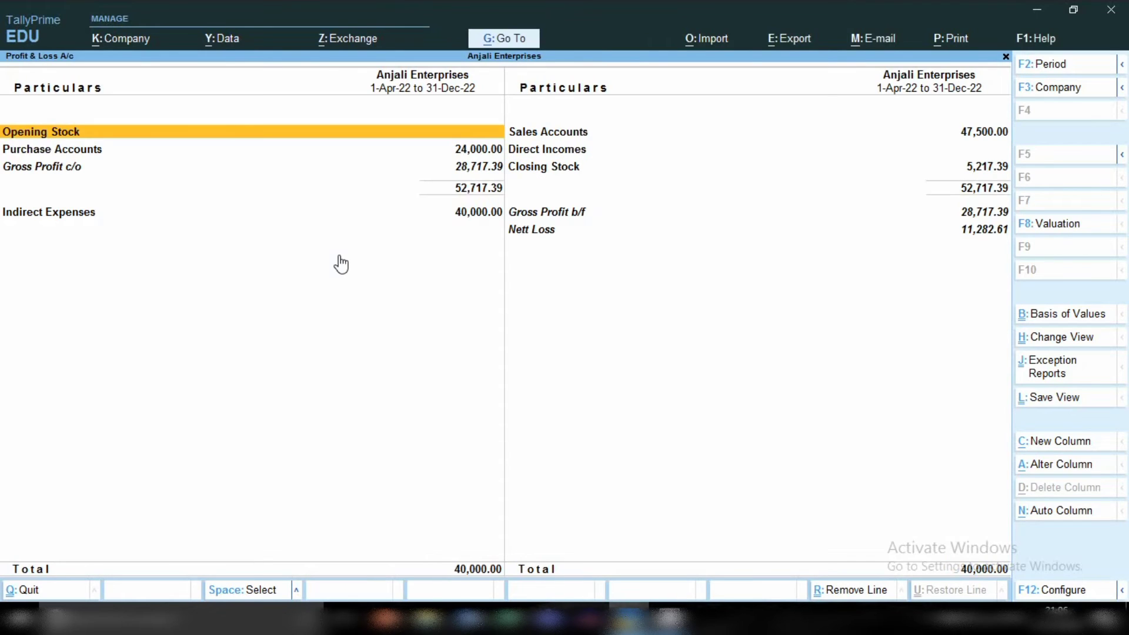
Examine the employee's salary entry under Indirect Expenses, and return to the blank journal voucher.
key(Down)
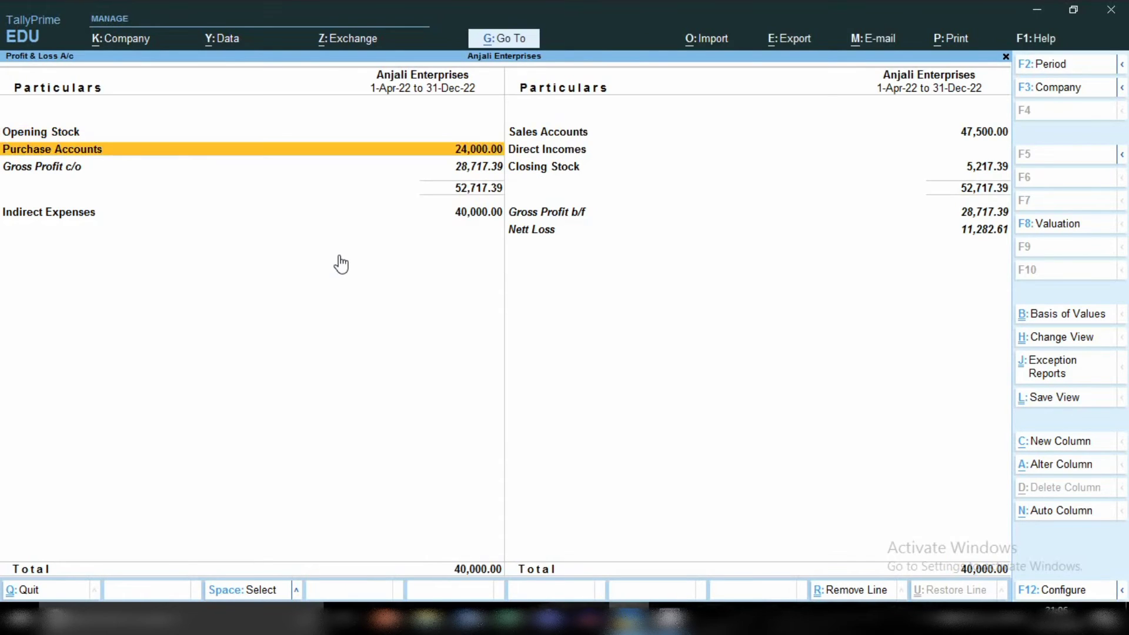
key(Down)
key(Down)
key(Return)
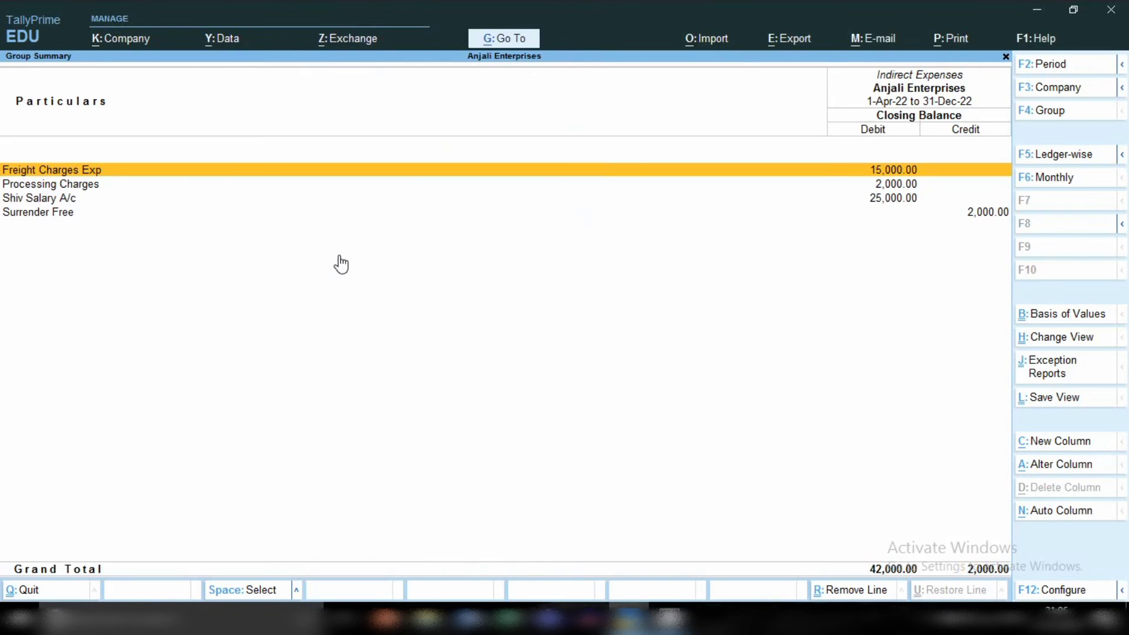
key(Down)
key(Down)
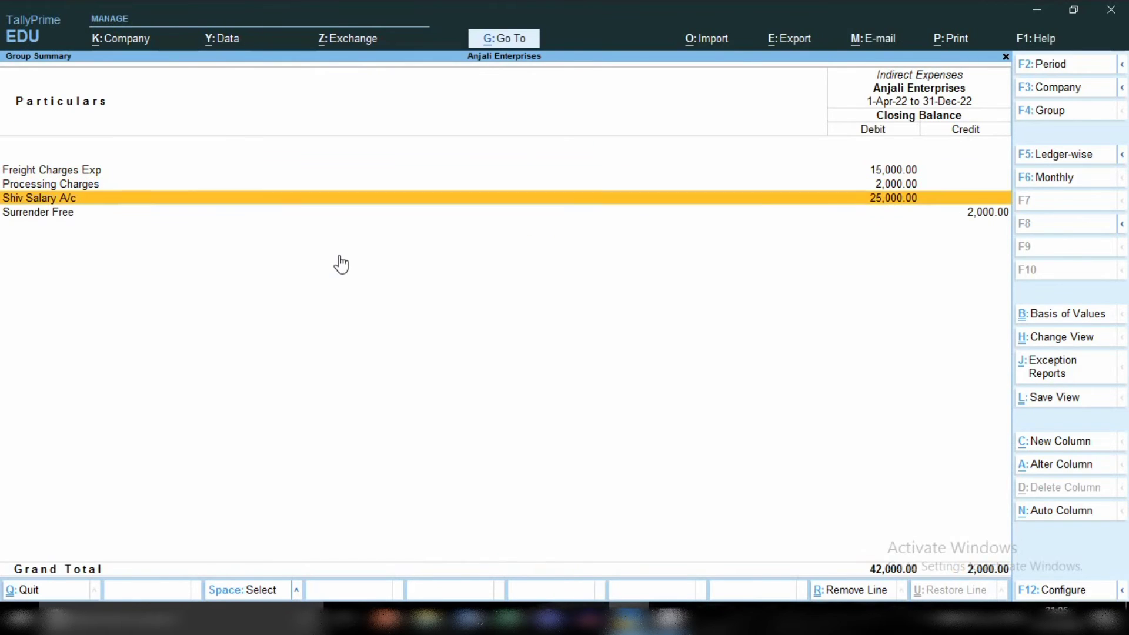
key(space)
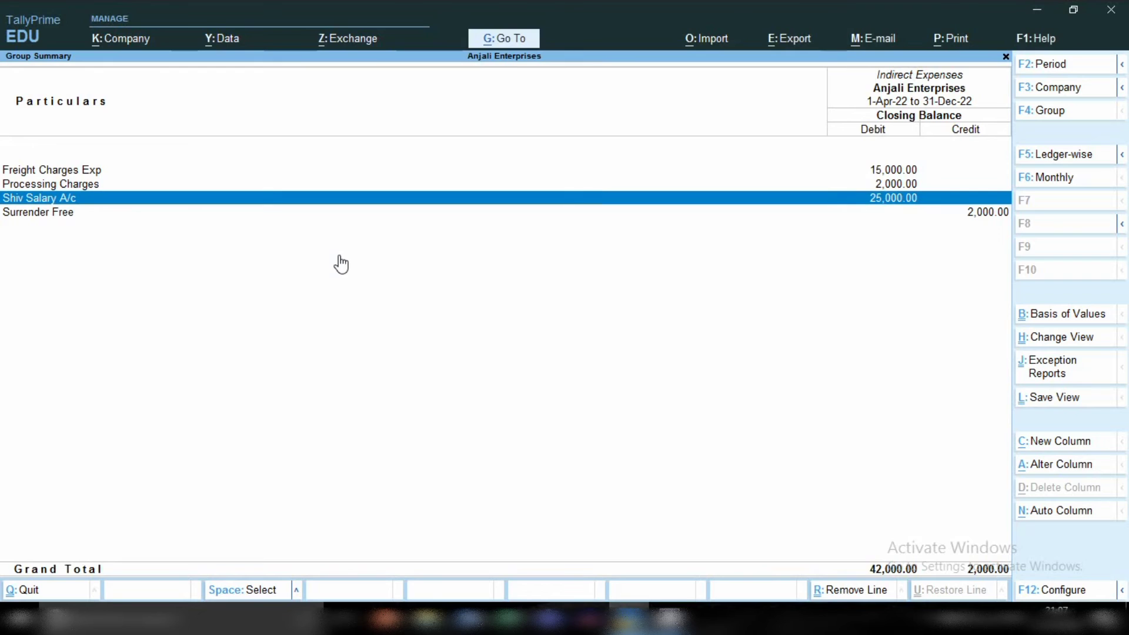
key(Escape)
key(Escape)
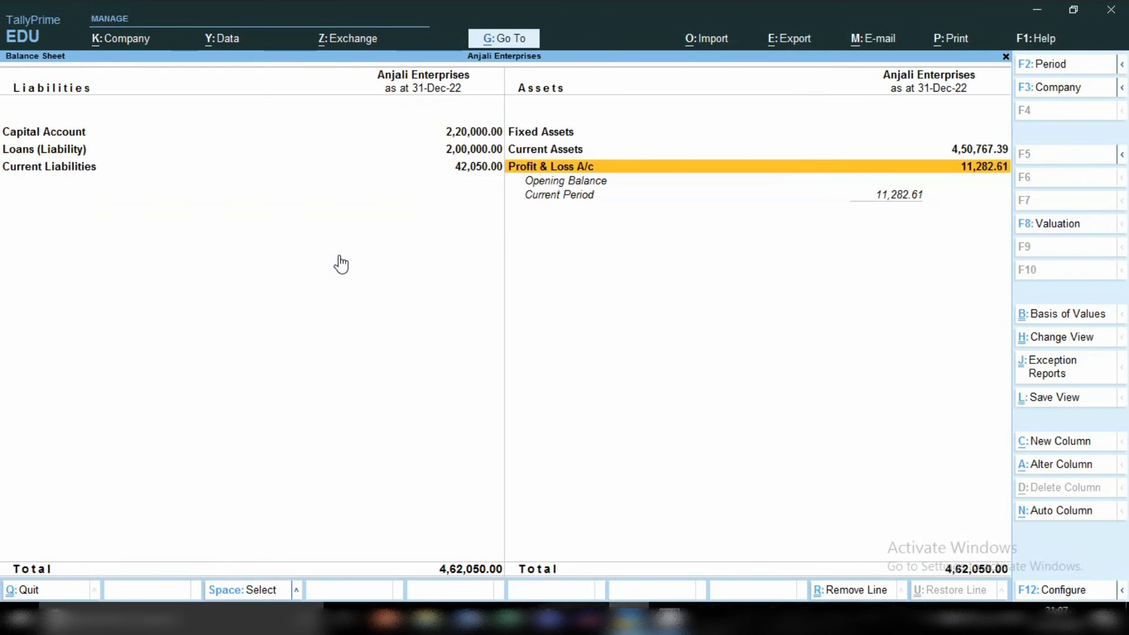
key(Escape)
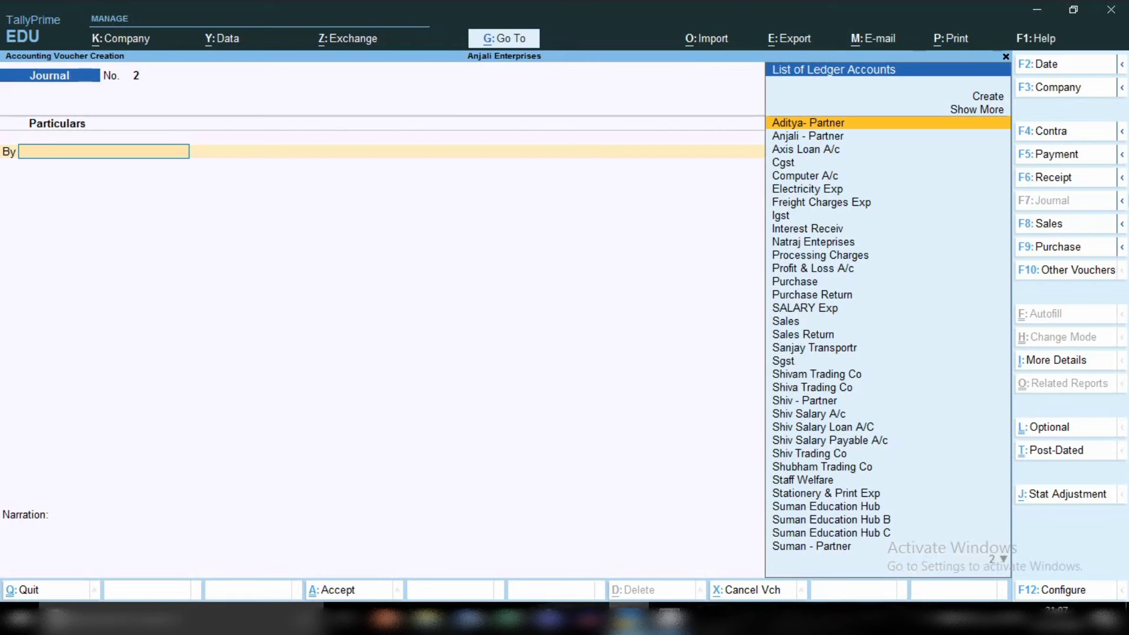
Switch to a new Payment voucher and set its date to 1-1-2023.
click(1048, 159)
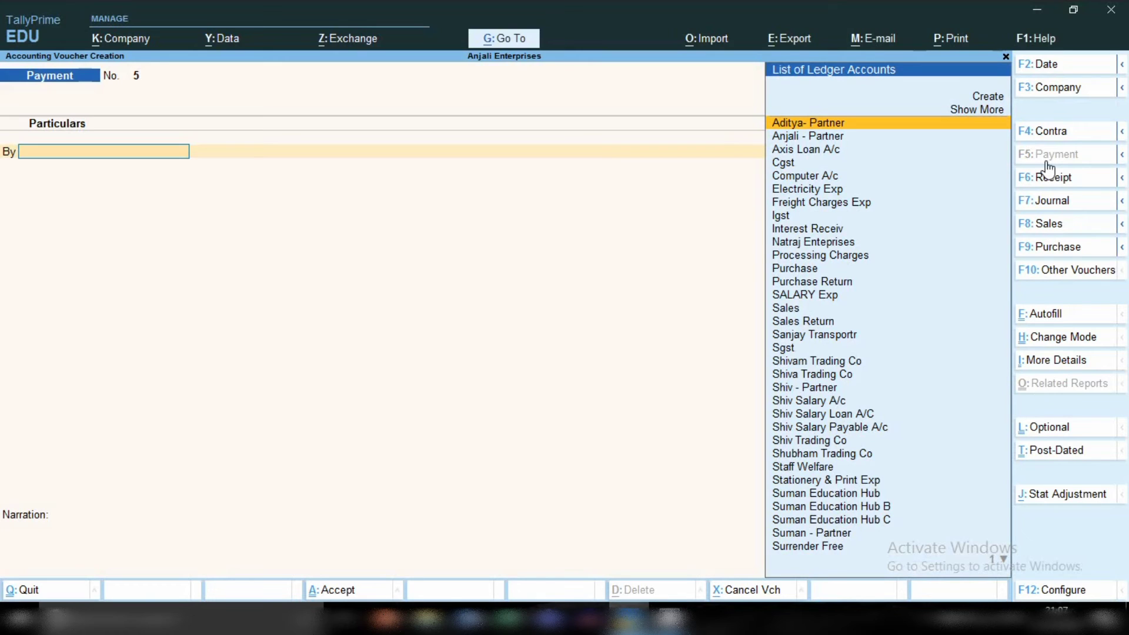
key(F2)
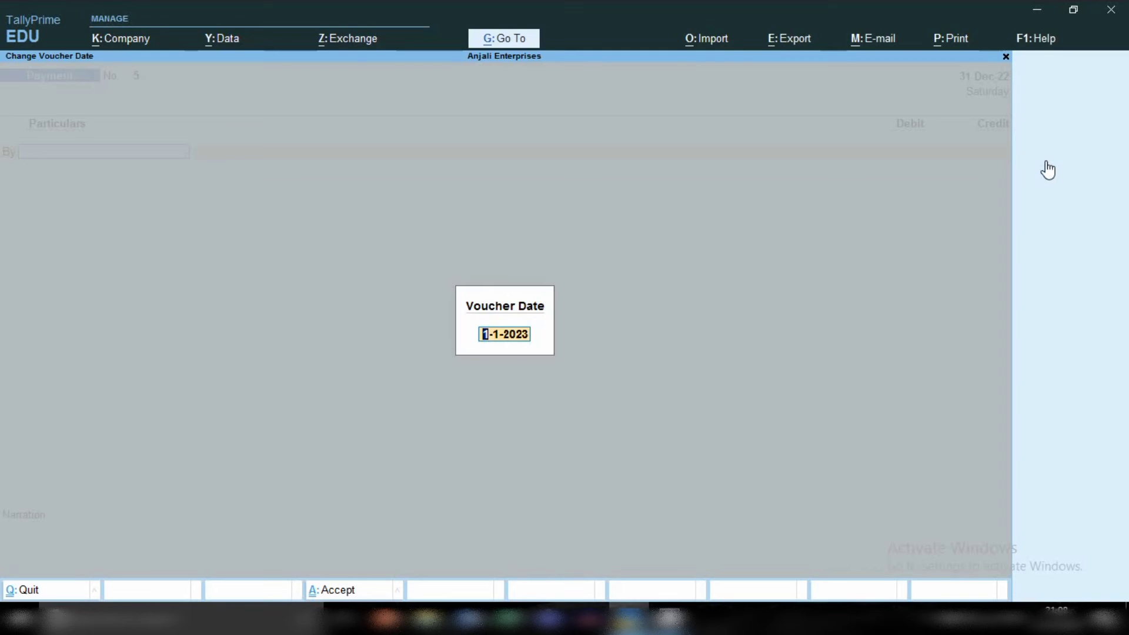
key(Return)
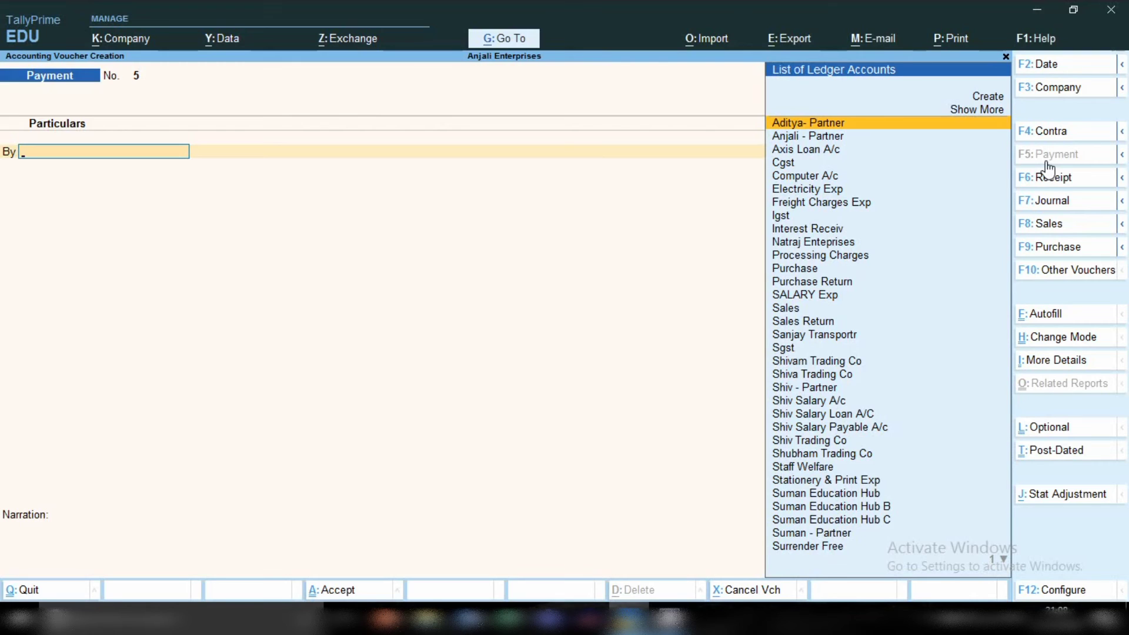
Debit the employee's Salary Payable A/c ledger with 25,000 in the payment voucher.
text(SHI)
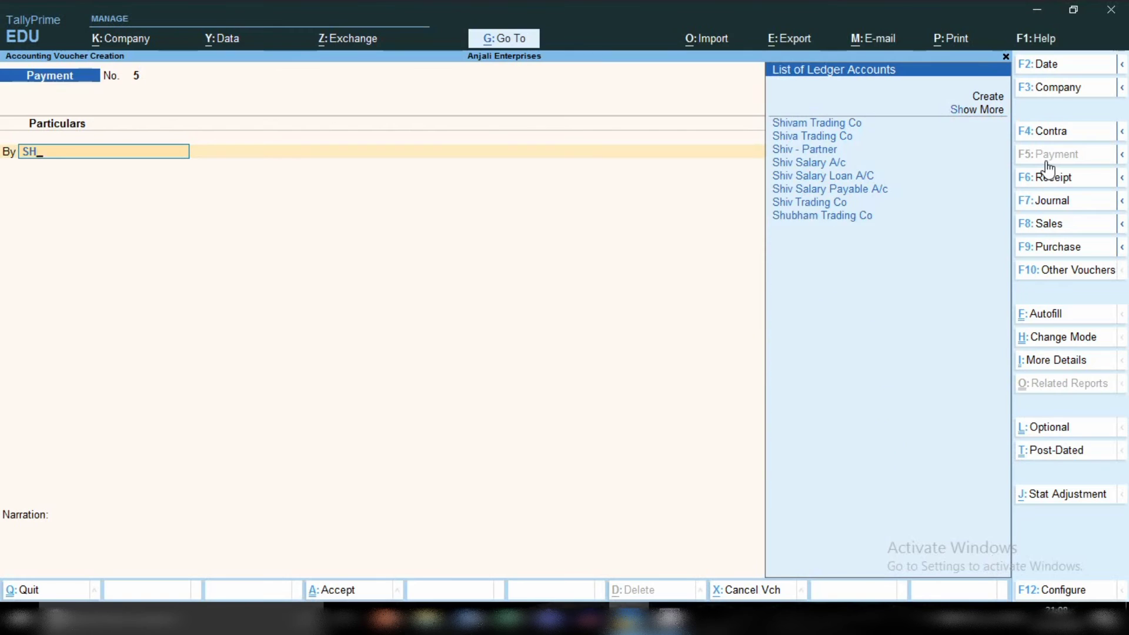
key(Down)
key(Down)
key(Down)
key(Down)
key(Down)
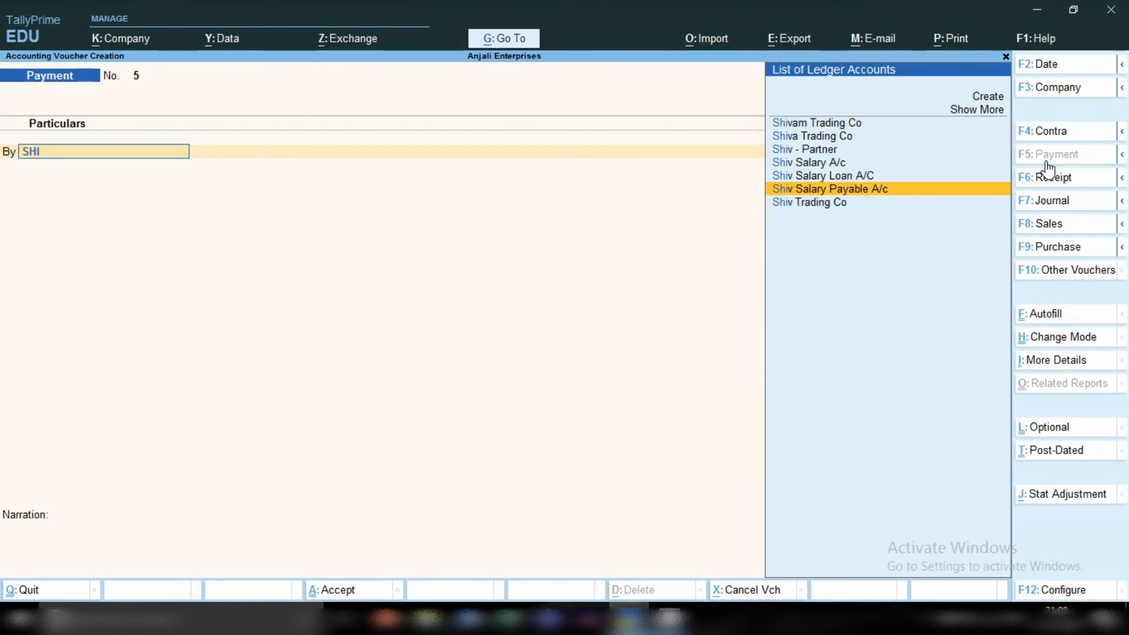
key(Return)
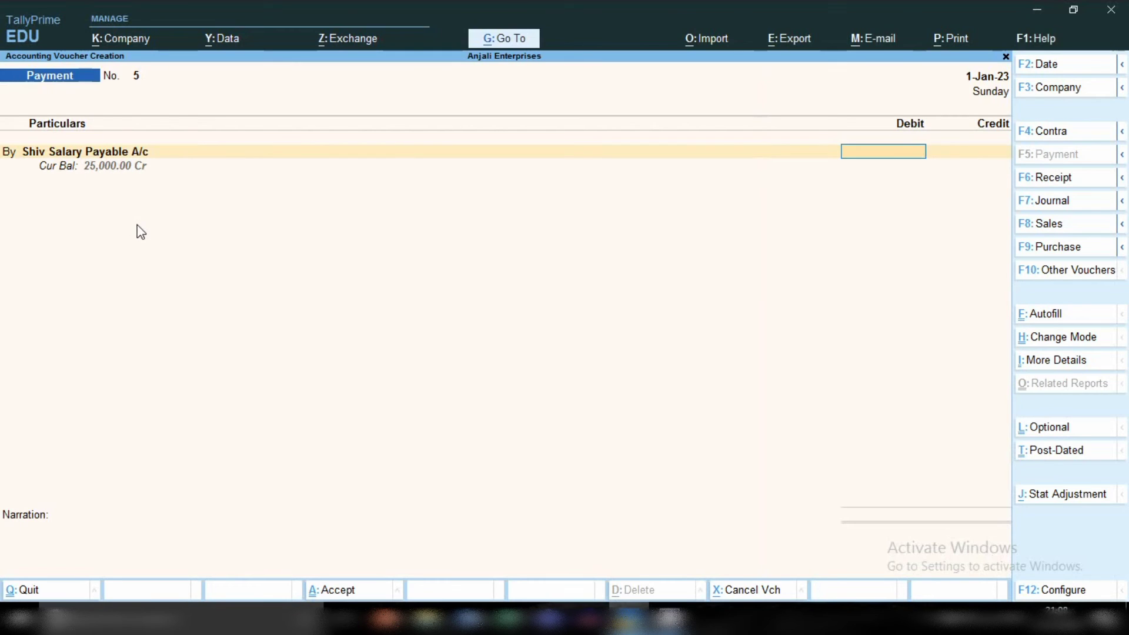
text(25000)
key(Return)
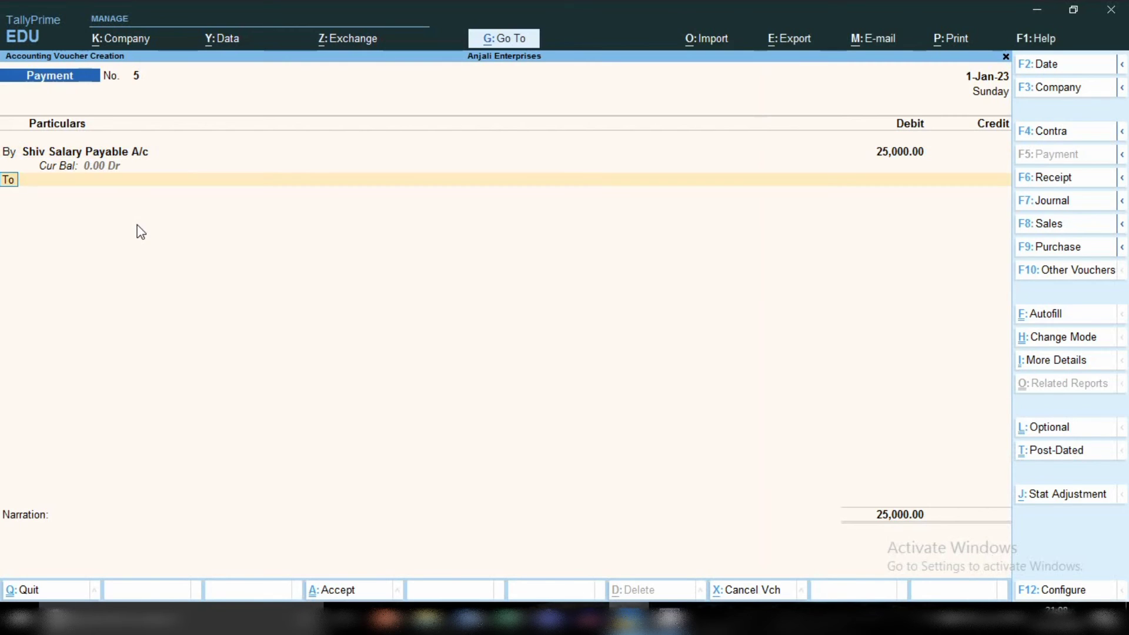
Credit the Sbi bank ledger with 25,000 in the payment voucher.
key(Return)
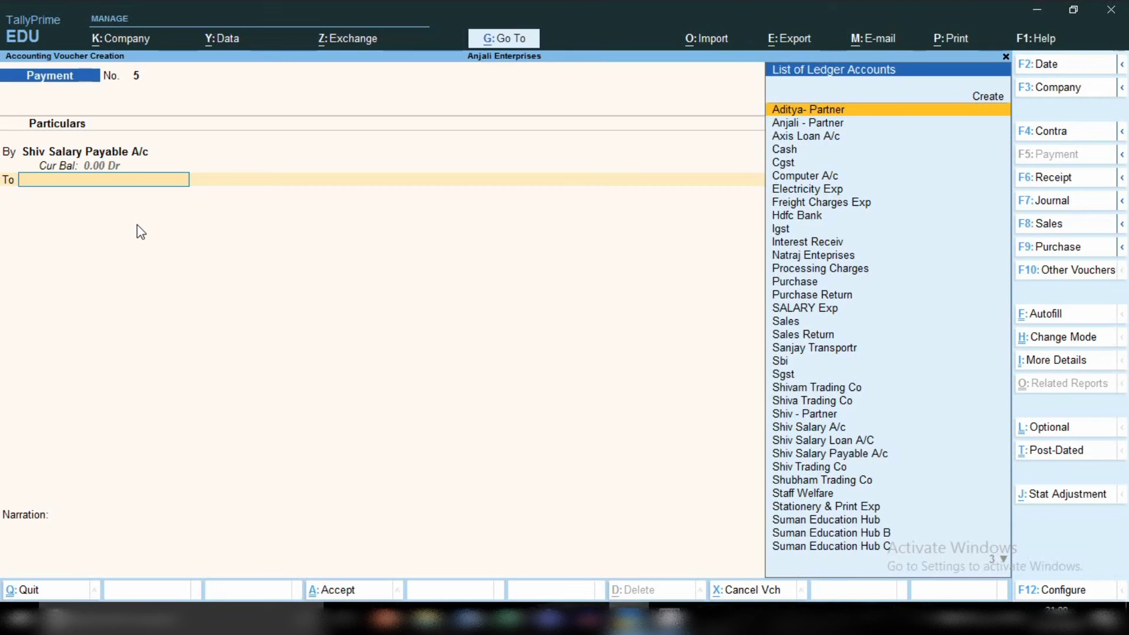
text(S)
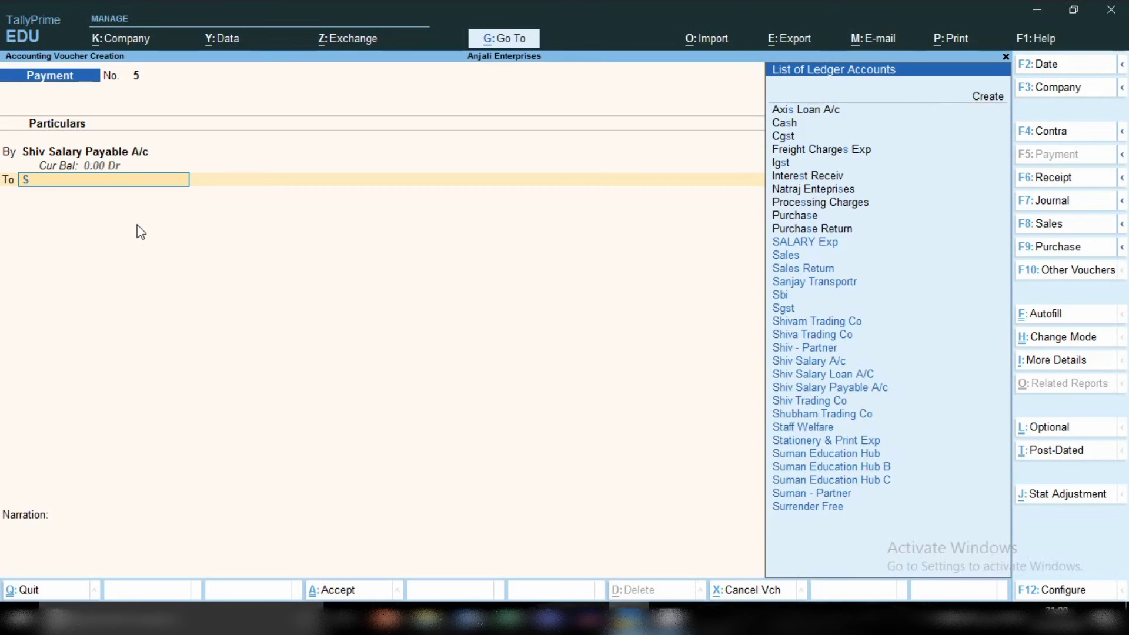
text(BI)
key(Return)
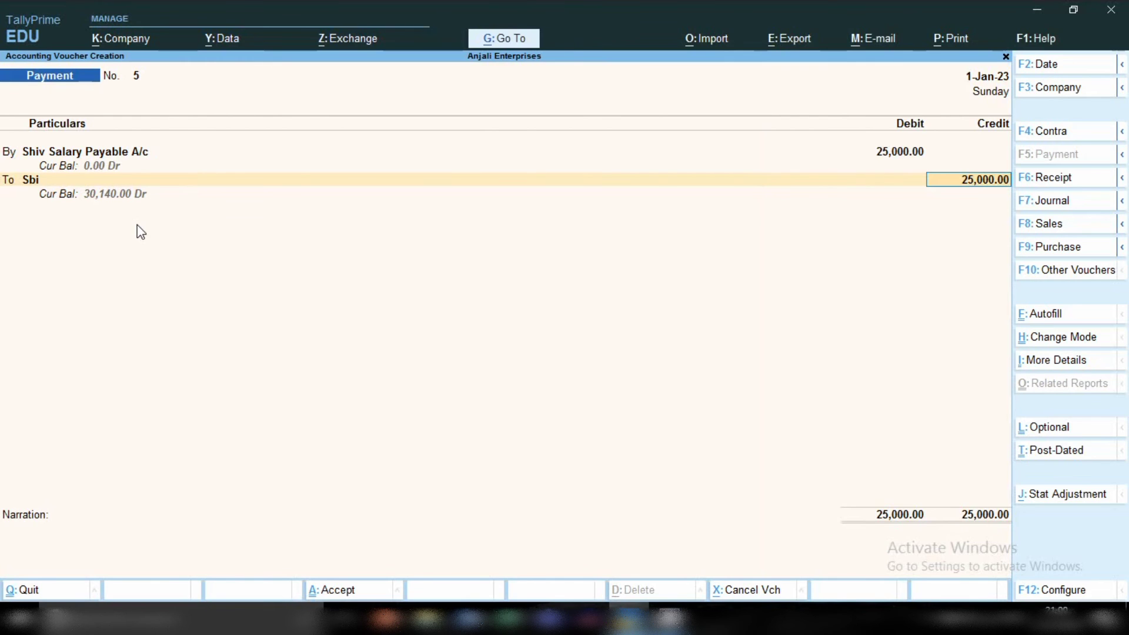
key(Return)
Accept the Sbi bank allocation of 25,000 as a Cheque with instrument date 1-Jan-23 and no instrument number.
key(Return)
key(Return)
key(Return)
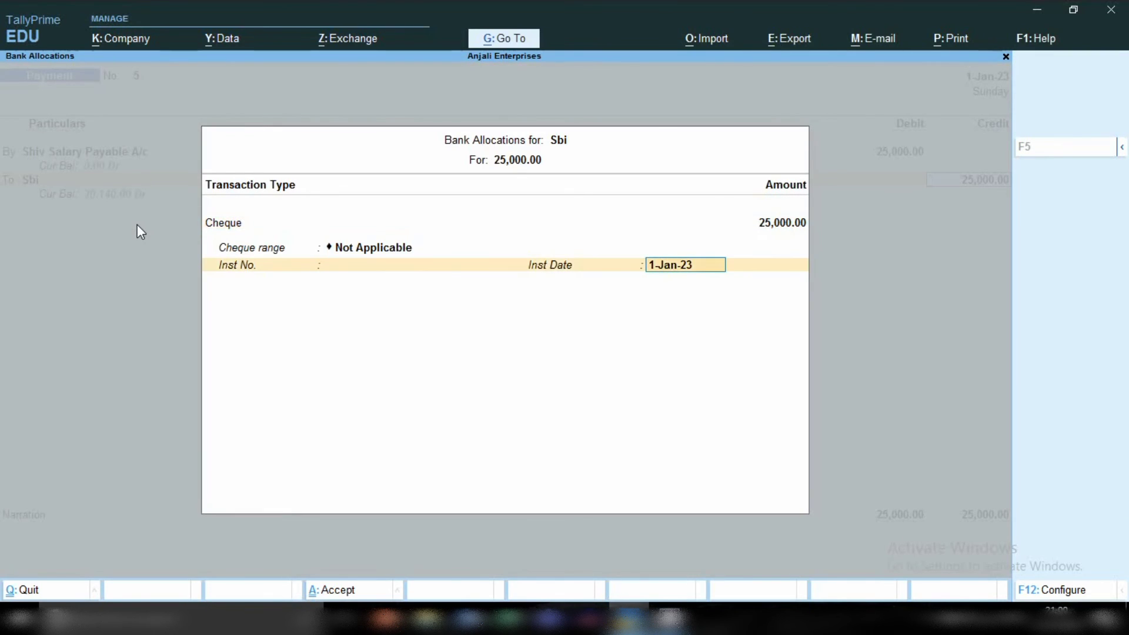
key(Return)
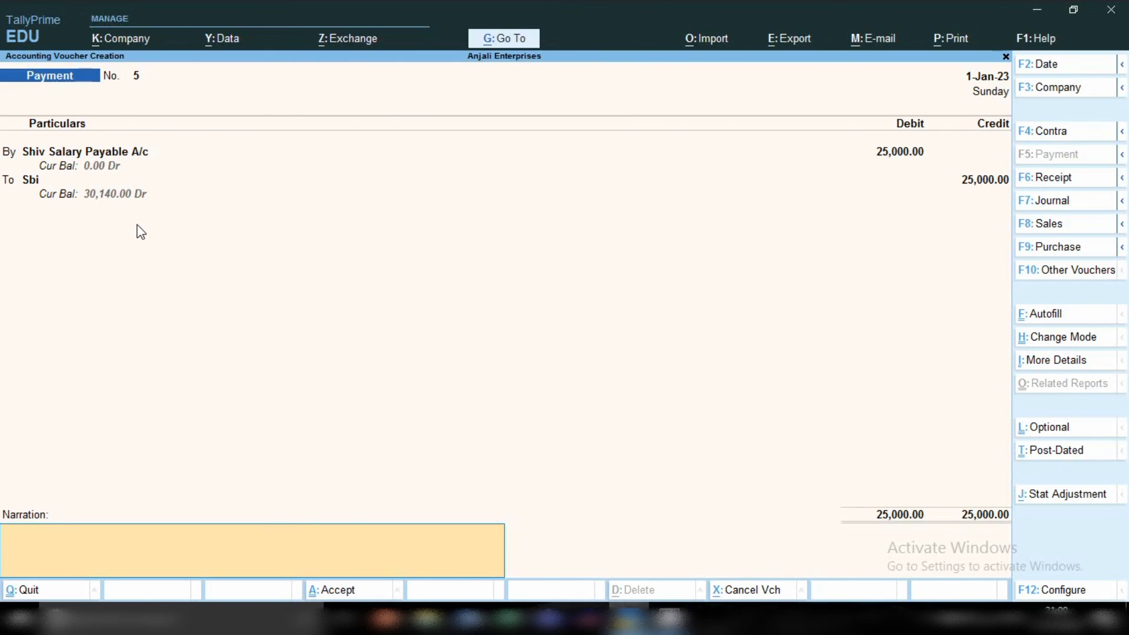
Enter the narration "SALARY PAID FR THE MNTH OF DEC-22" and save the payment voucher.
text(SALARY PAID FR THE)
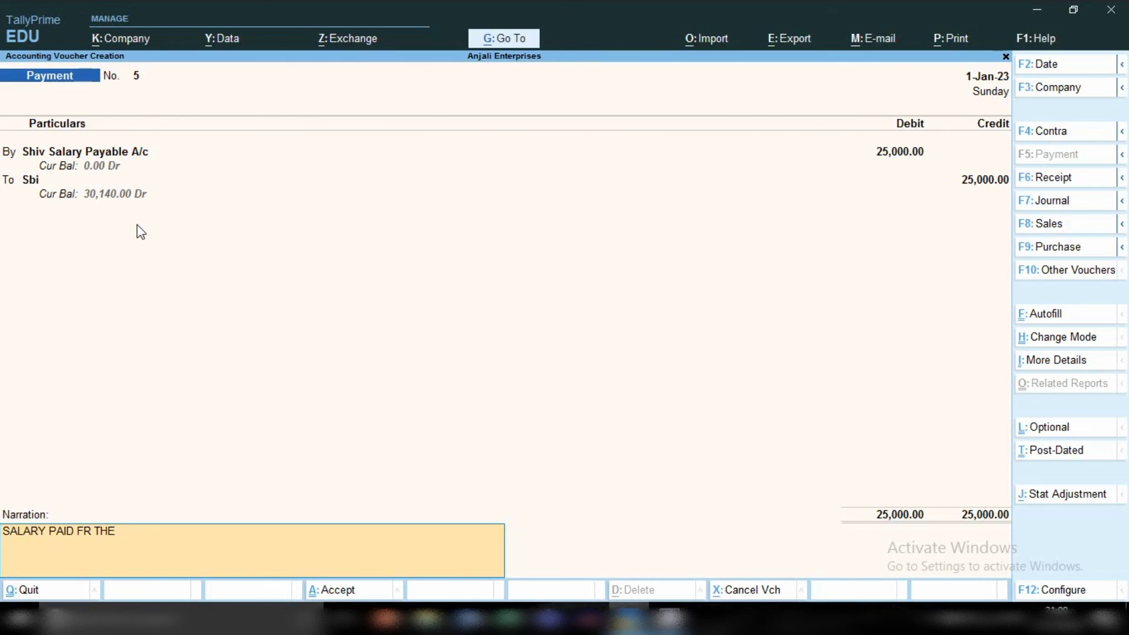
text( MNTH OF DEC-22)
key(Return)
key(Return)
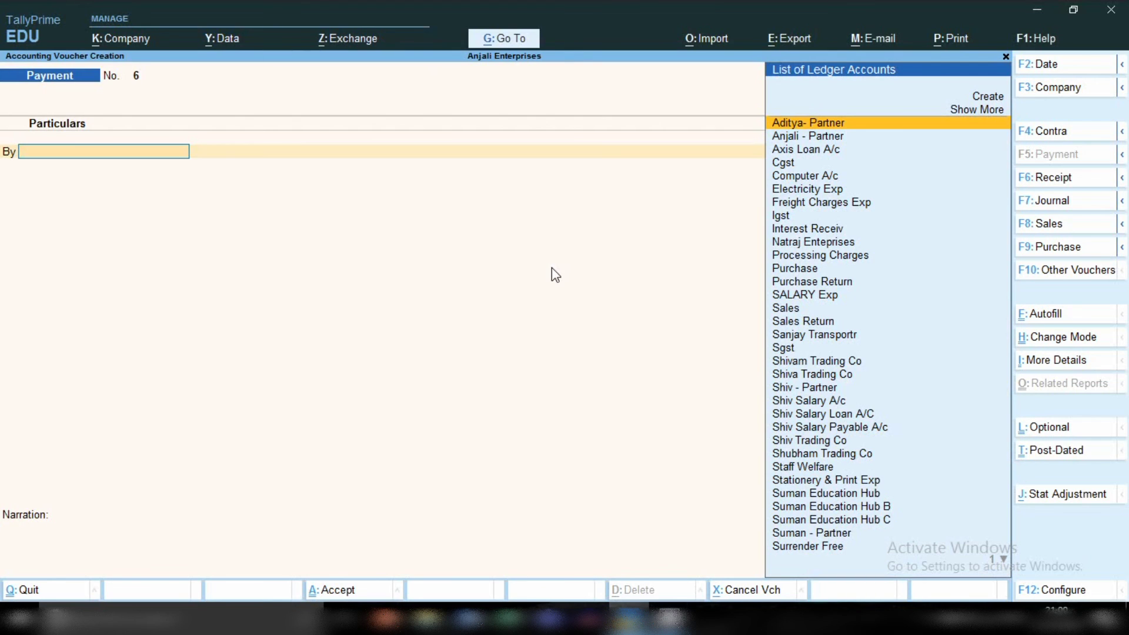
Open the Ledger Vouchers report from the Ledger Reports group.
click(511, 39)
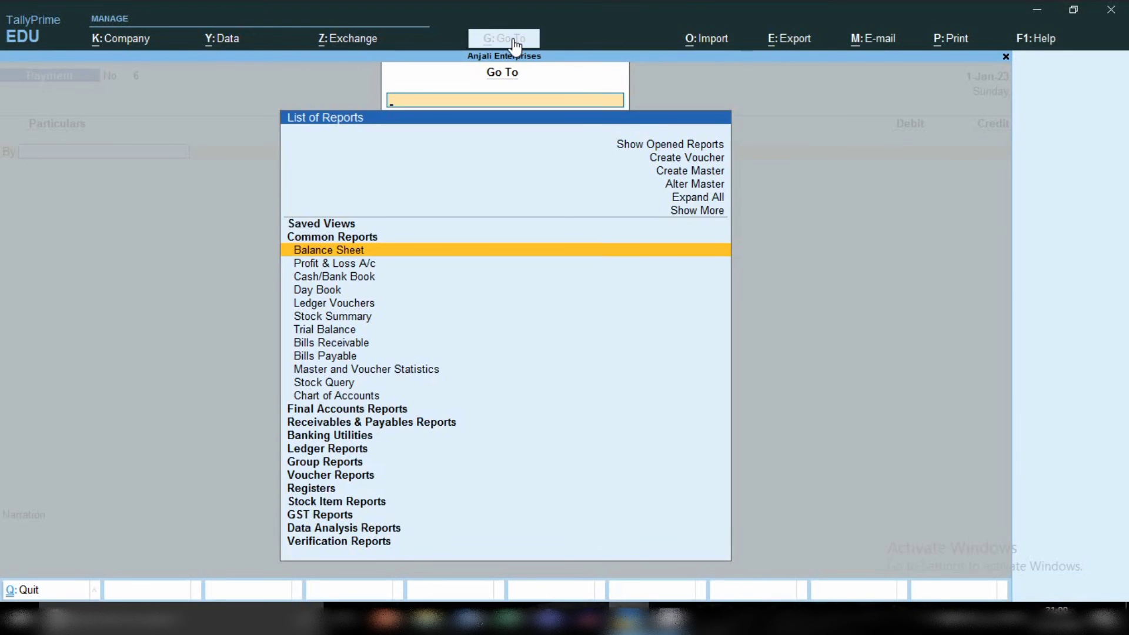
key(Down)
key(Down)
key(Down)
key(Down)
key(Down)
key(Down)
key(Down)
key(Down)
key(Down)
key(Down)
key(Down)
key(Down)
key(Down)
key(Down)
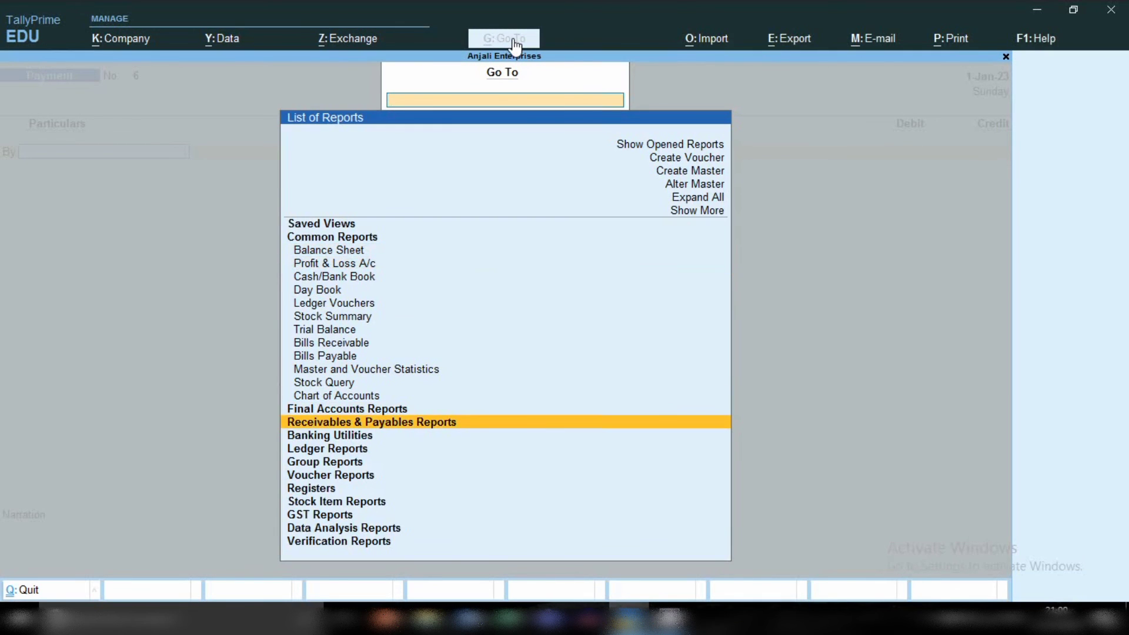
key(Down)
key(Return)
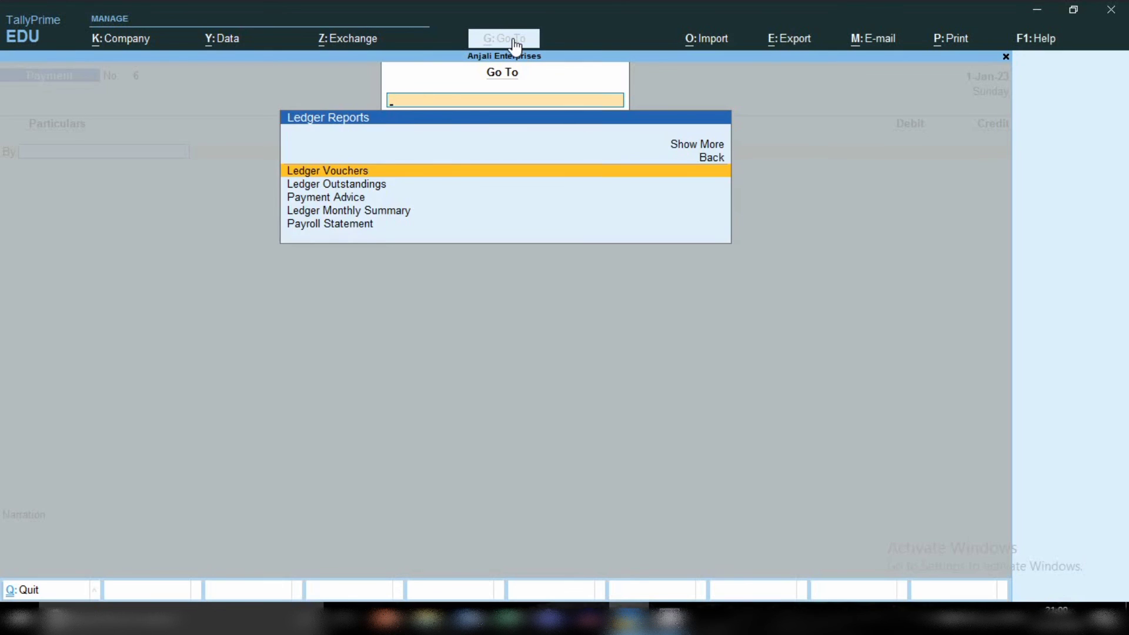
key(Return)
Display the voucher entries of the employee's Salary A/c ledger.
text(SHI)
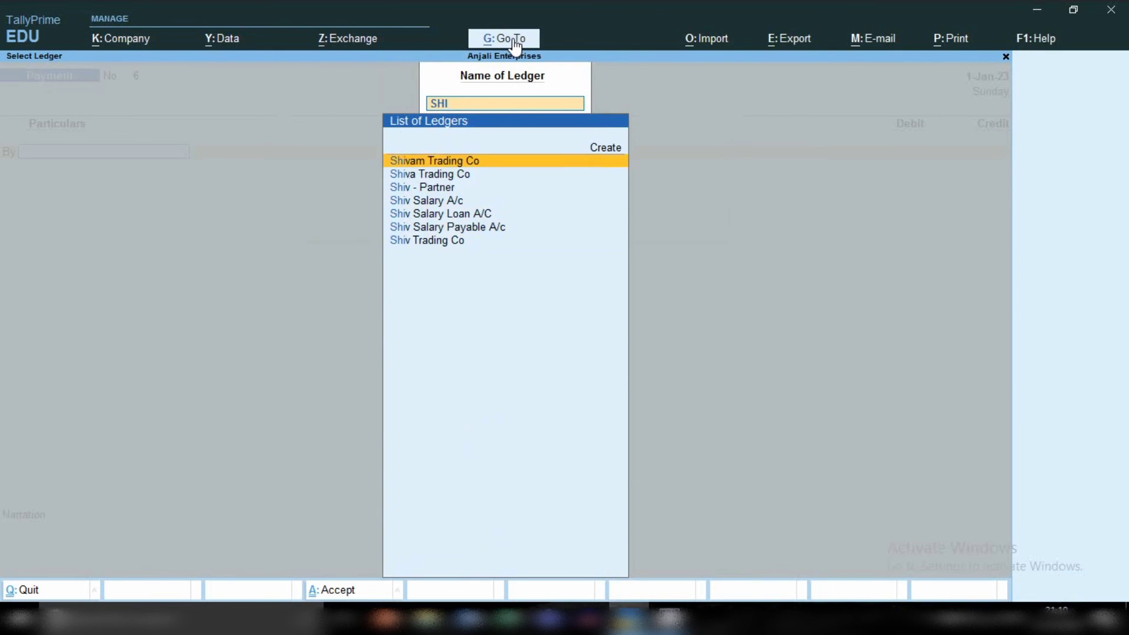
key(Down)
key(Down)
key(Down)
key(Return)
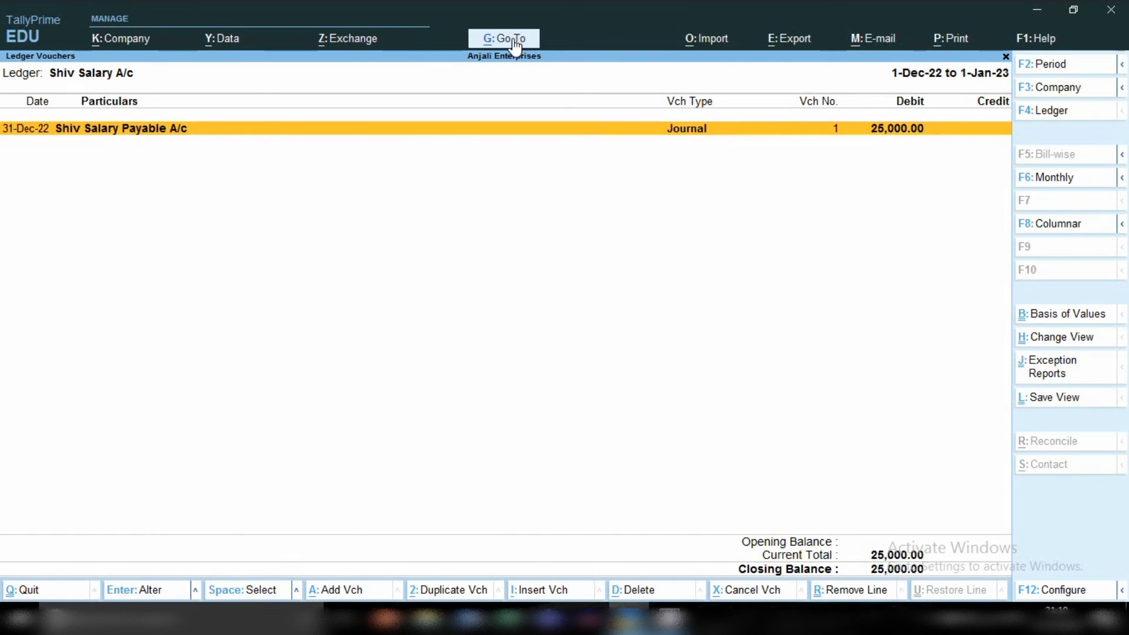
Go back to the ledger selection and display the vouchers of the employee's Salary Payable A/c ledger.
key(Escape)
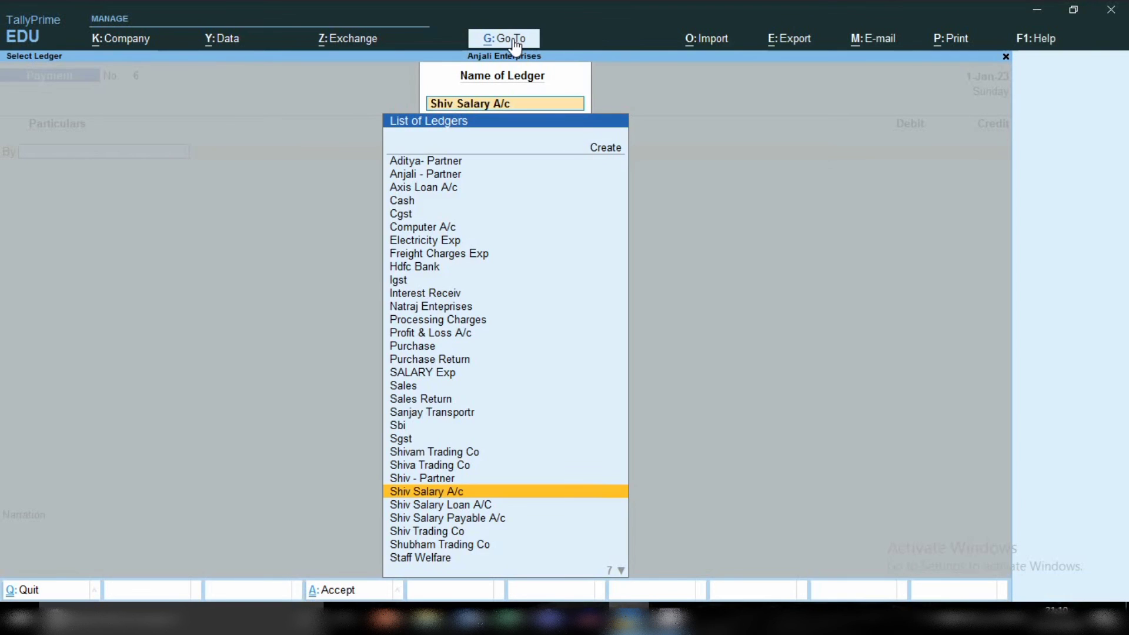
key(Down)
key(Down)
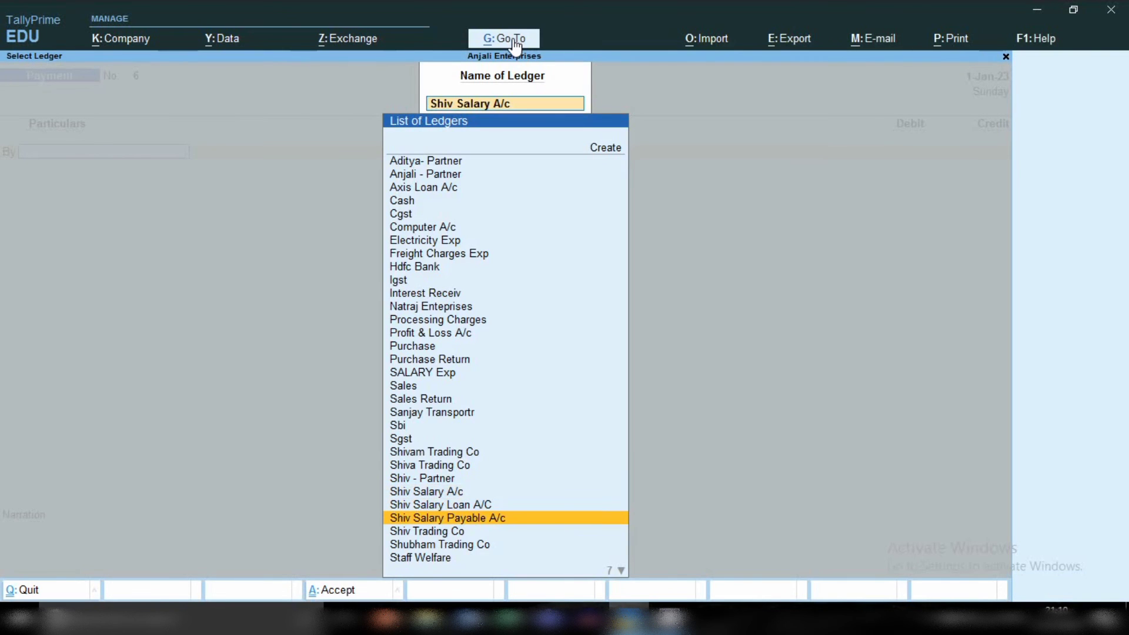
key(Return)
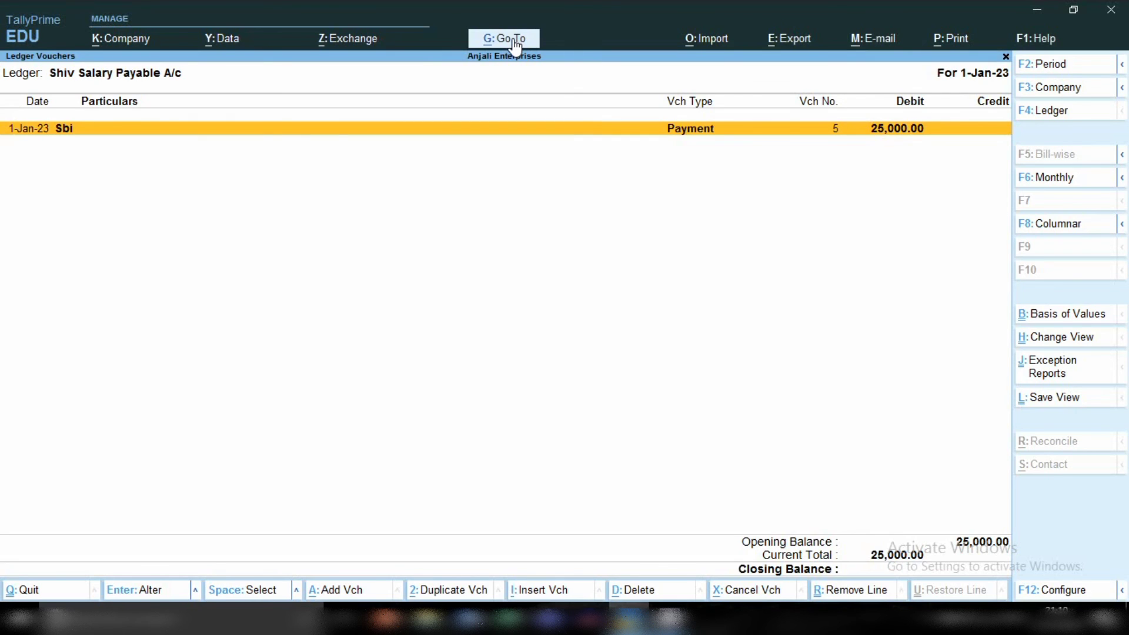
Clear both period dates of the Salary Payable ledger report to cover 1-Apr-22 to 1-Jan-23.
key(F2)
key(BackSpace)
key(Return)
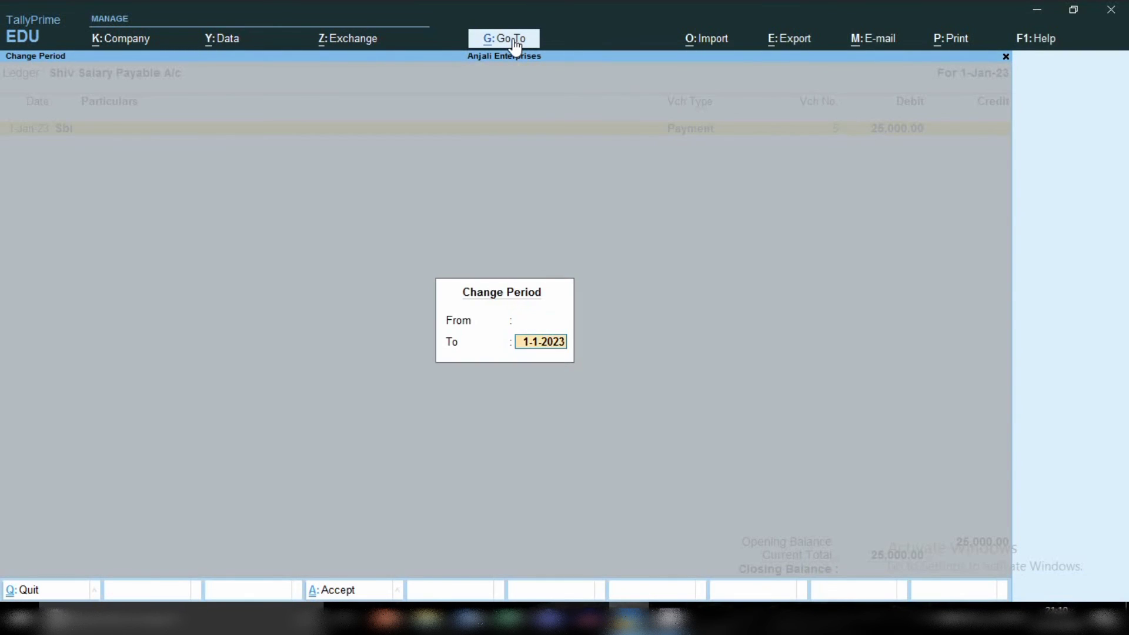
key(BackSpace)
key(Return)
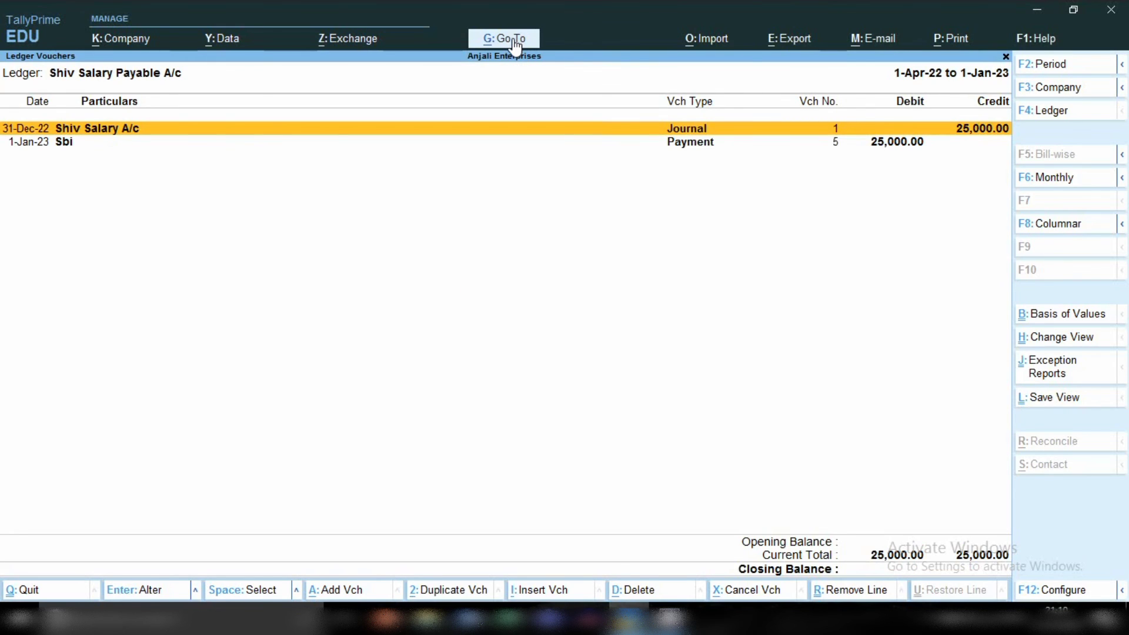
Mark both the 31-Dec-22 journal entry and the 1-Jan-23 Sbi payment entry in the Salary Payable ledger.
key(Down)
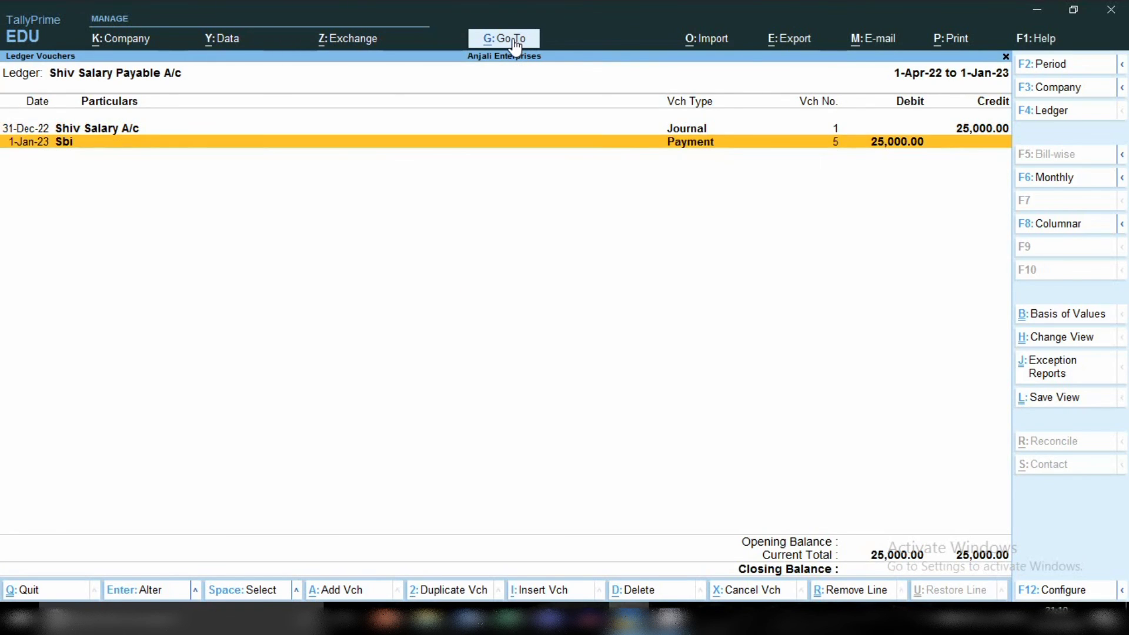
key(Up)
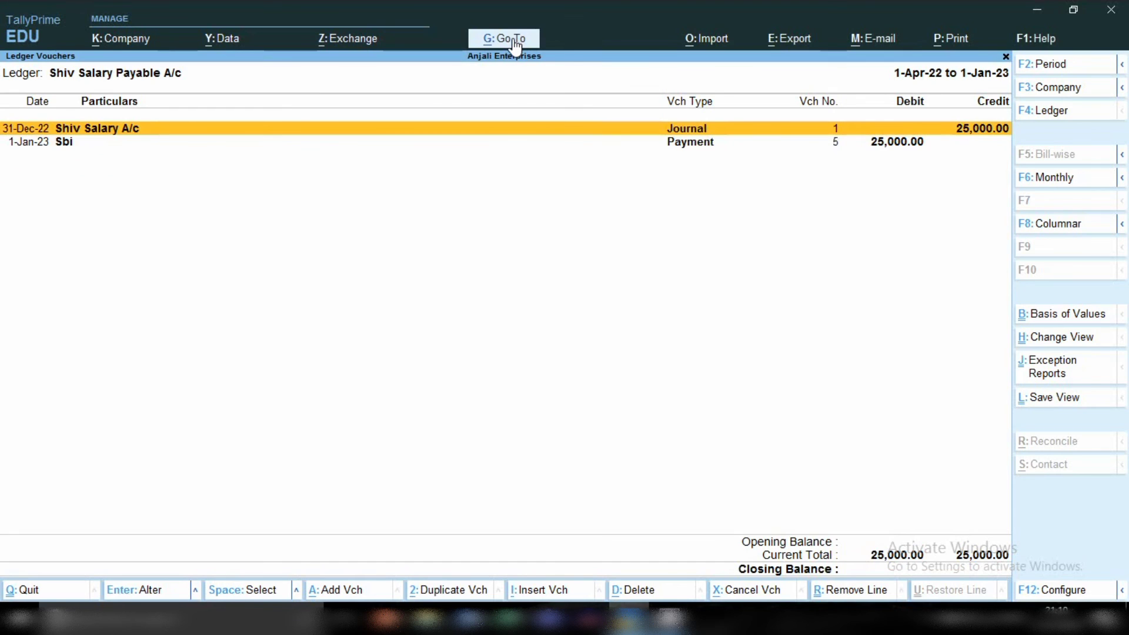
key(space)
key(Down)
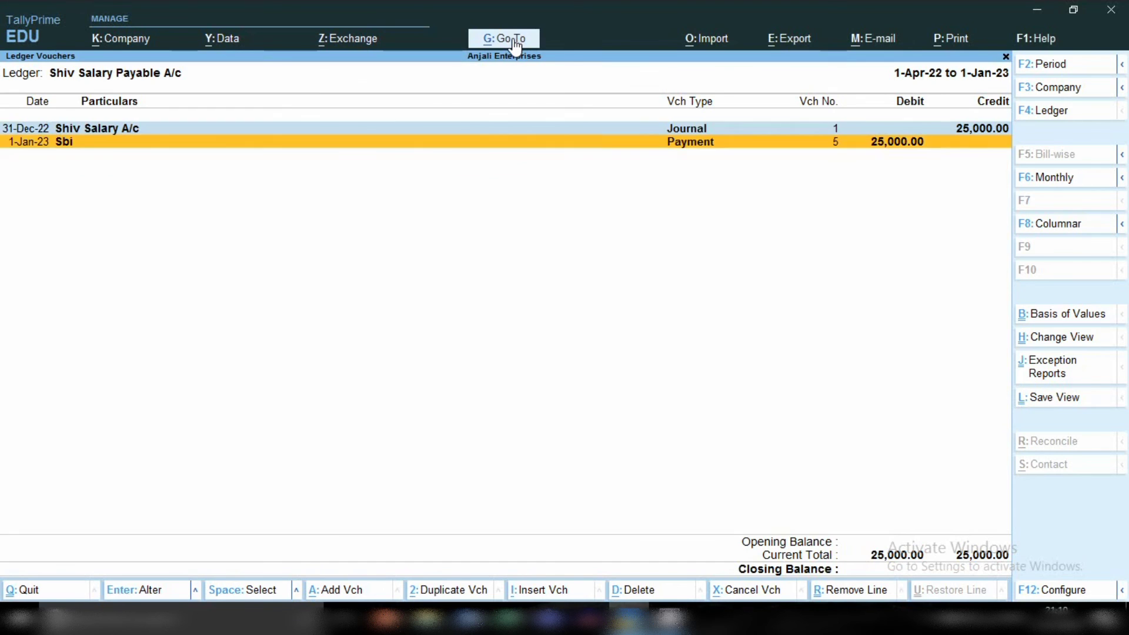
key(space)
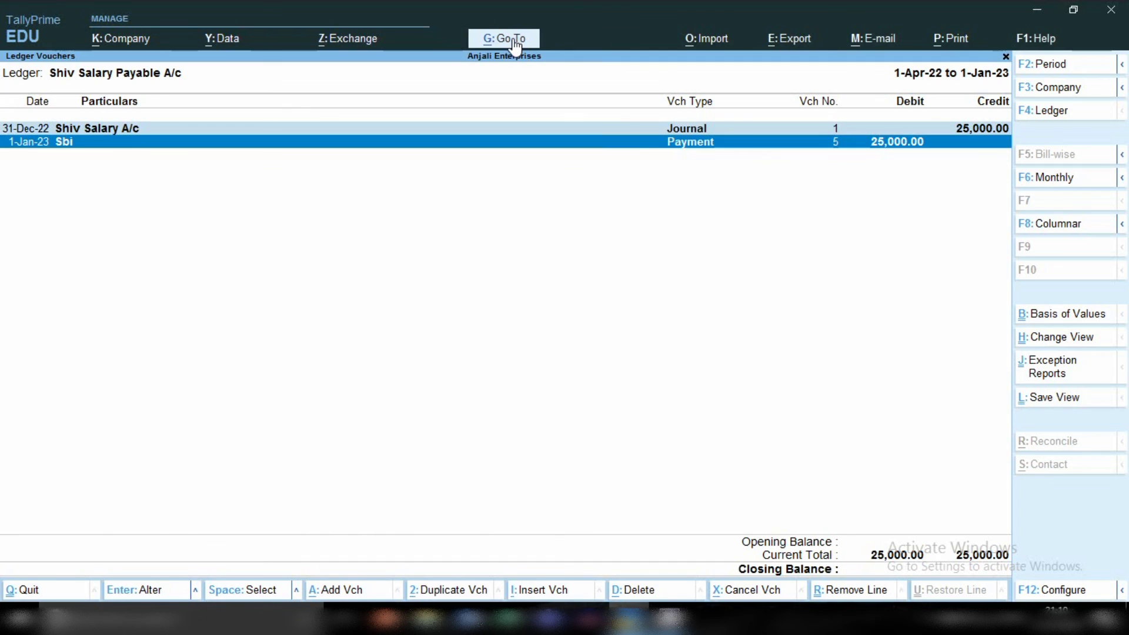